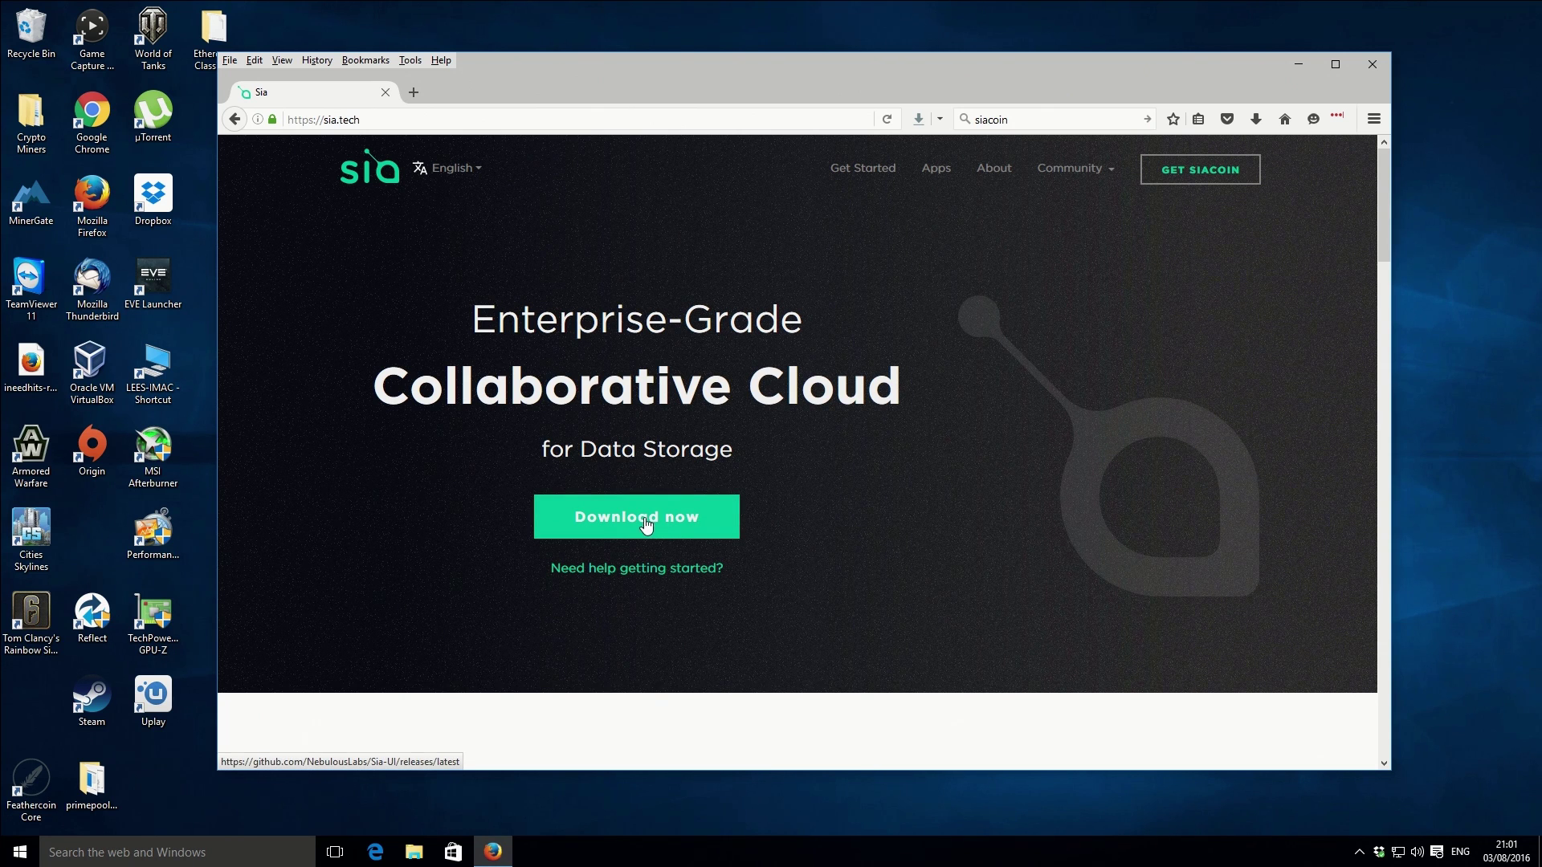
Download Sia-UI-v1.0.2-win32-x64.zip from the Downloads list on the v1.0.2 release page
{"action": "left_click", "coordinate": [703, 524]}
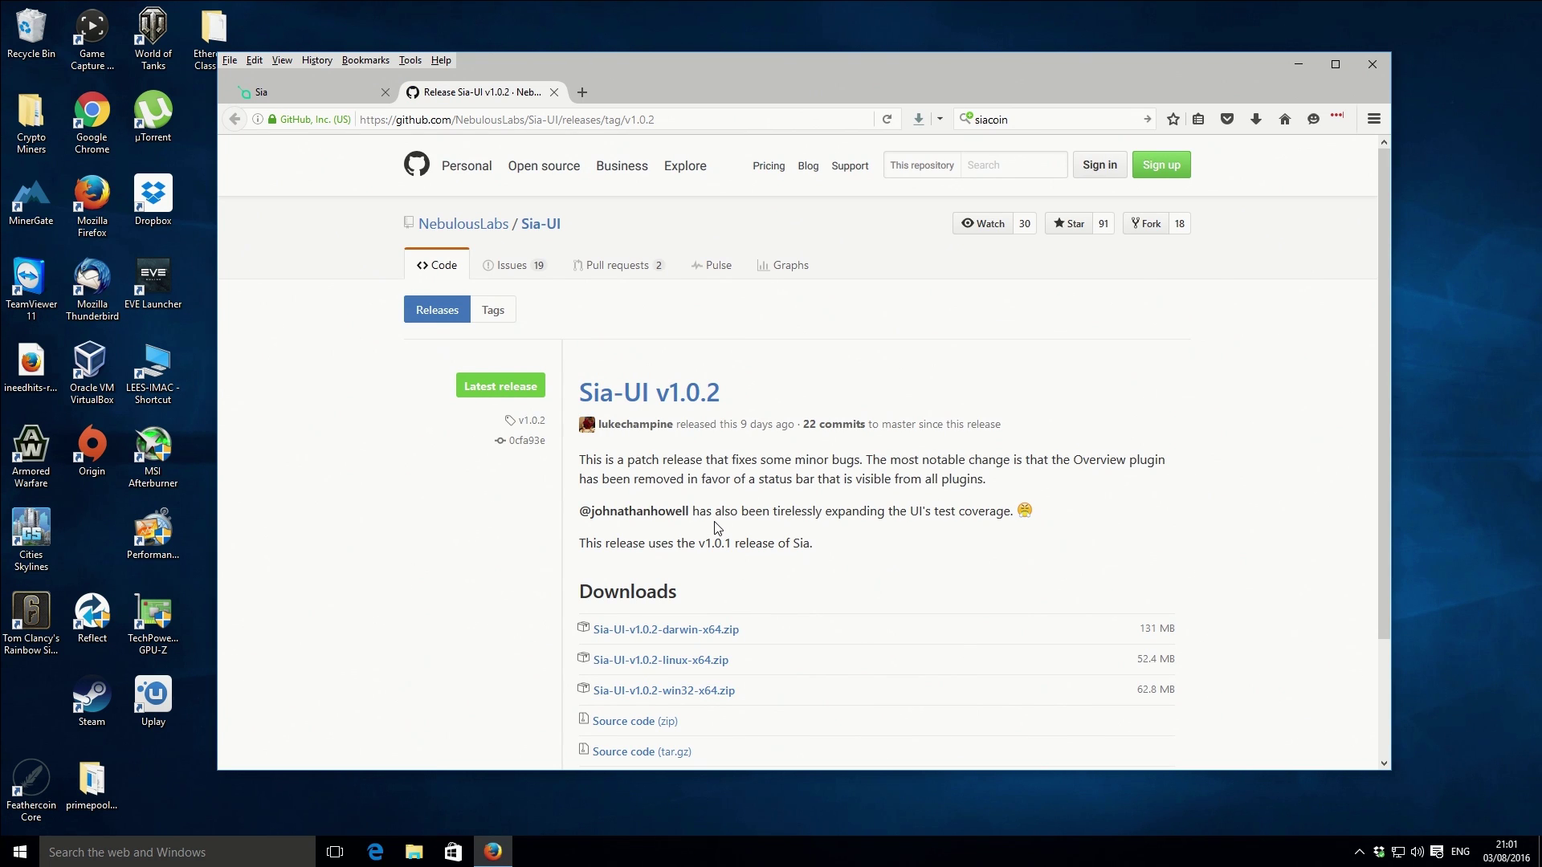
{"action": "scroll", "coordinate": [741, 527], "scroll_direction": "down", "scroll_amount": 2}
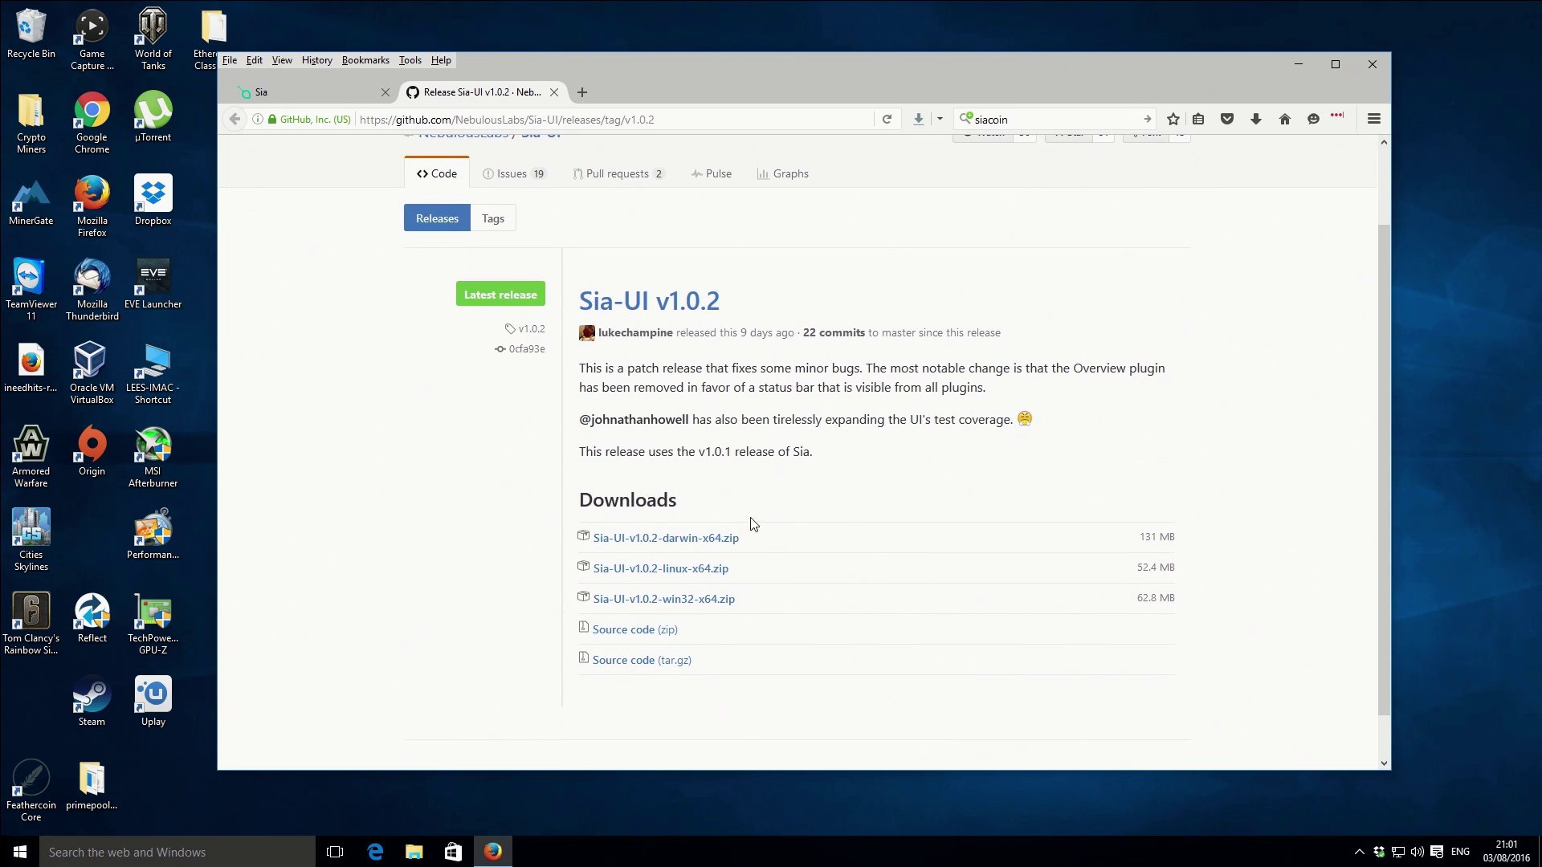
{"action": "scroll", "coordinate": [781, 523], "scroll_direction": "down", "scroll_amount": 1}
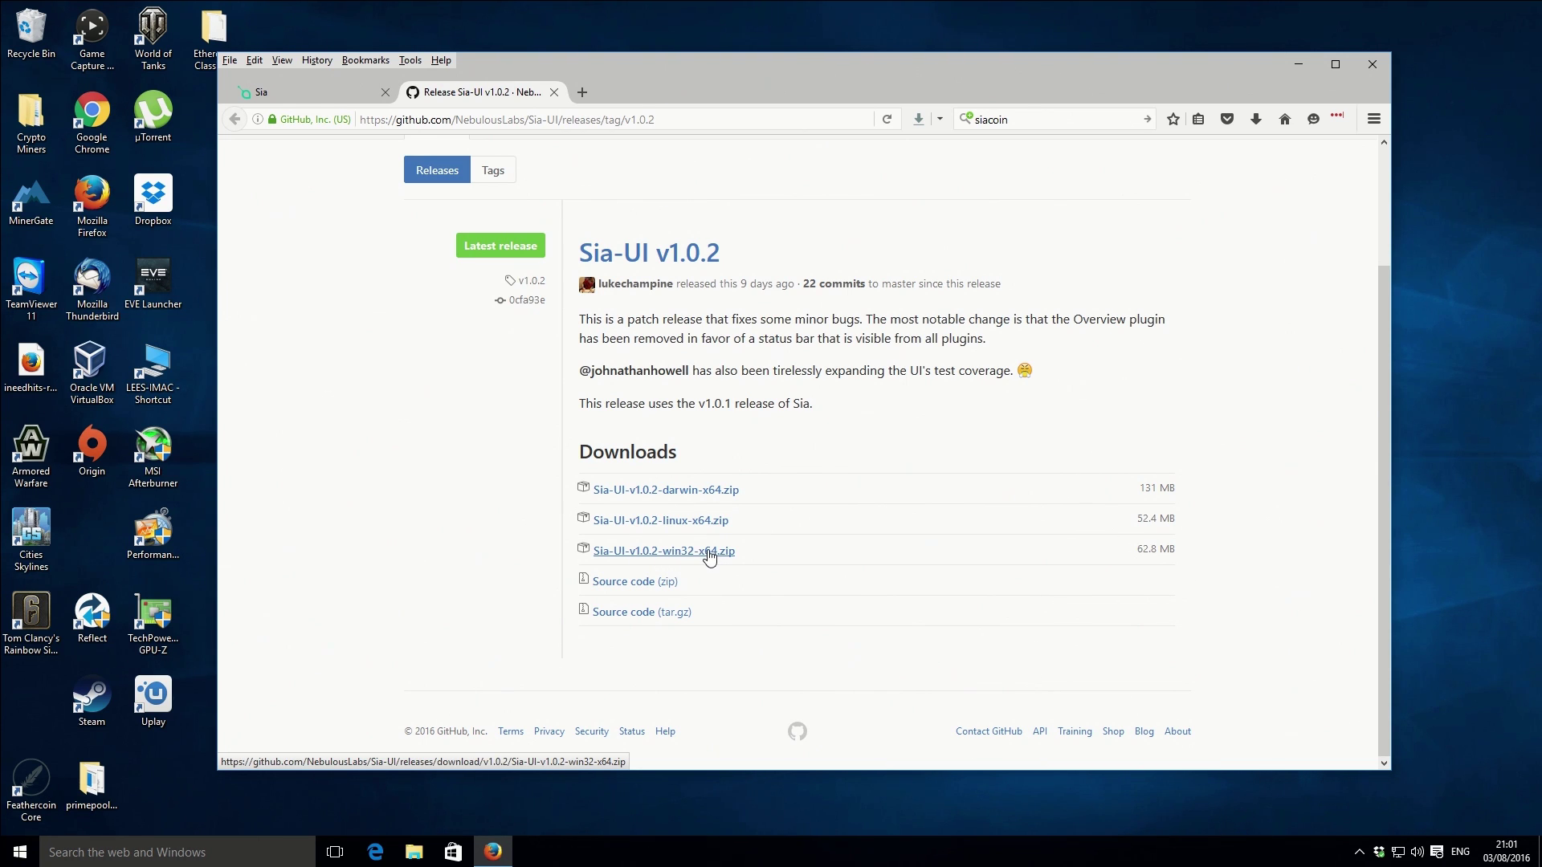
{"action": "left_click", "coordinate": [709, 554]}
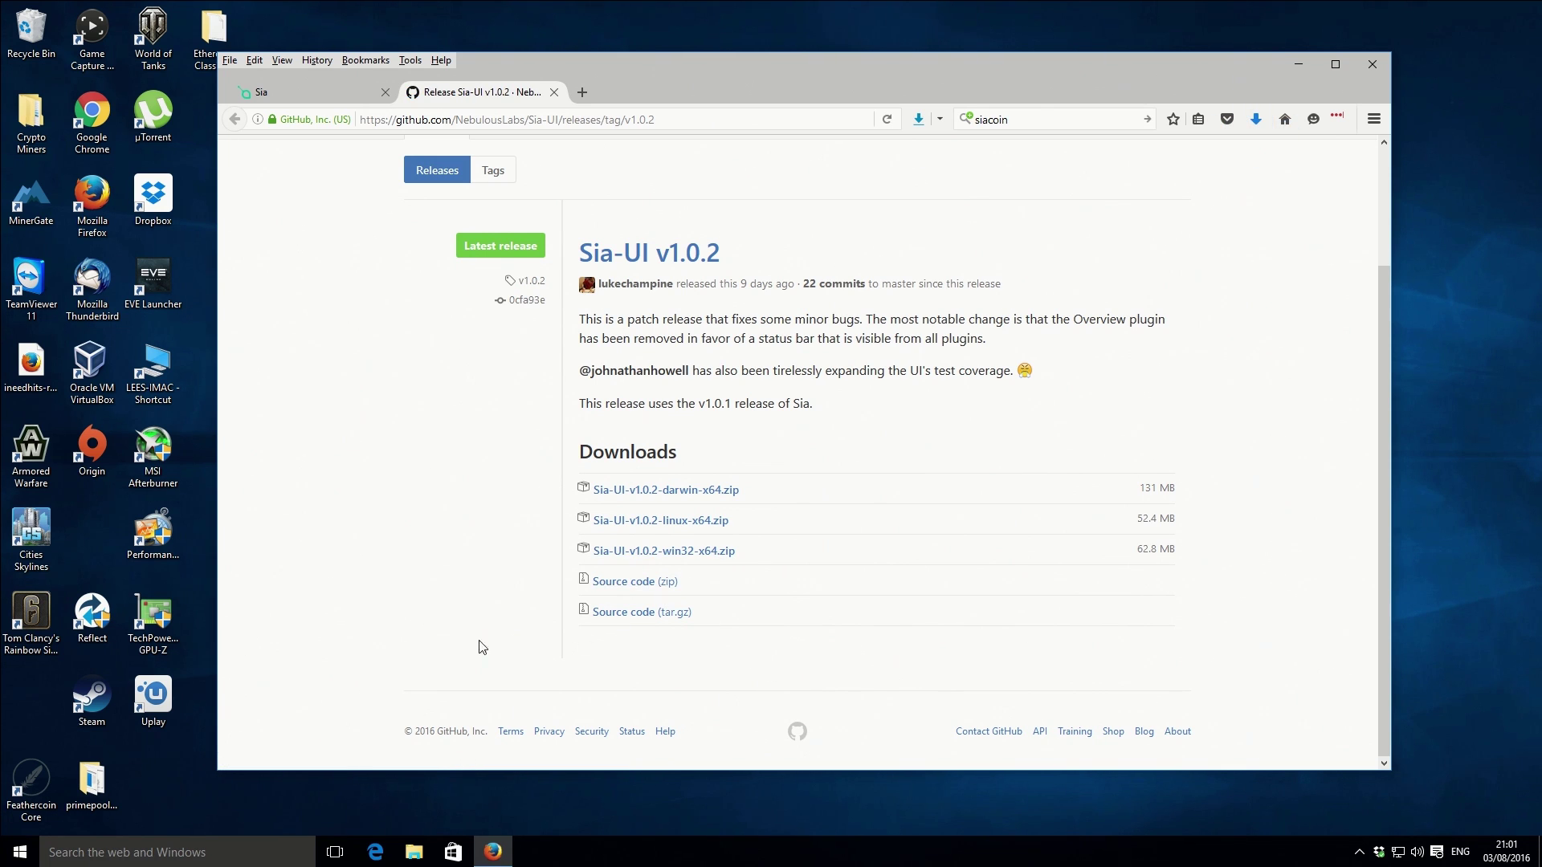
Extract Sia-UI-v1.0.2-win32-x64.zip in Downloads to a Sia-UI-v1.0.2-win32-x64 folder
{"action": "left_click", "coordinate": [416, 856]}
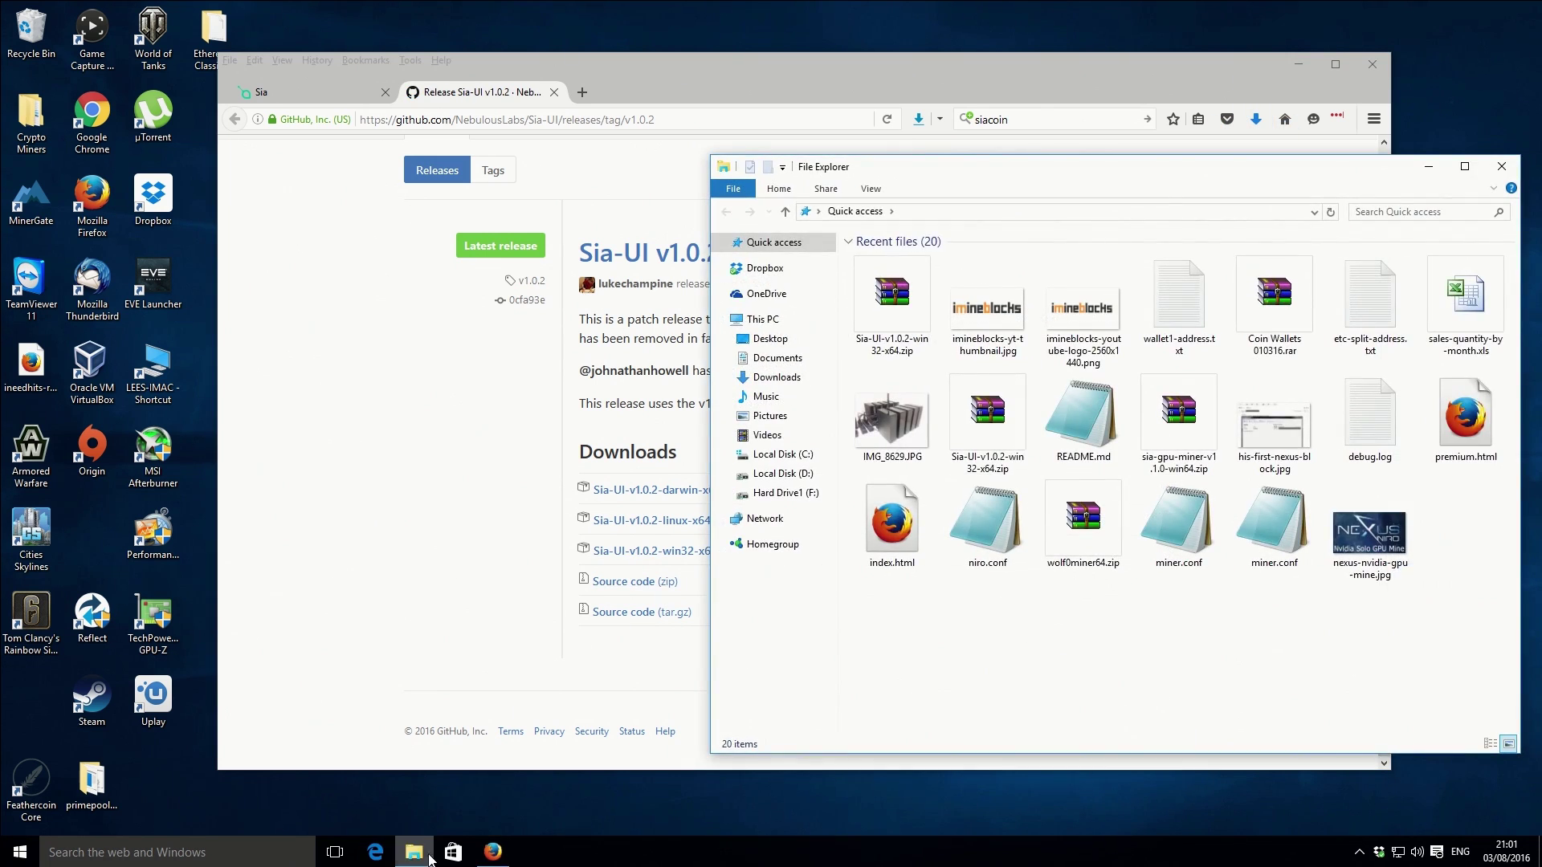
{"action": "left_click", "coordinate": [775, 378]}
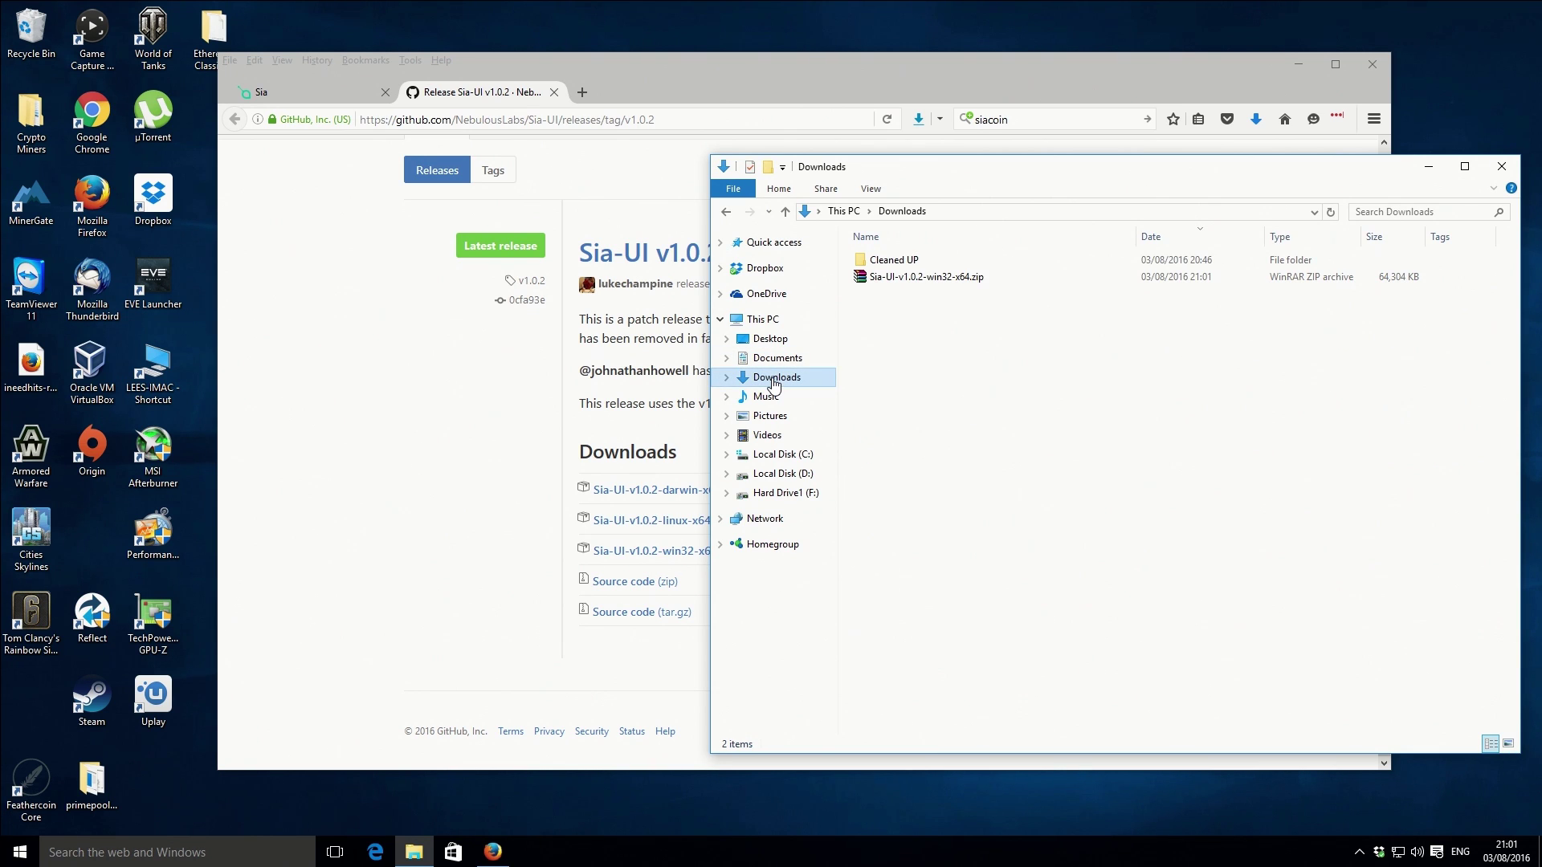
{"action": "left_click", "coordinate": [932, 281]}
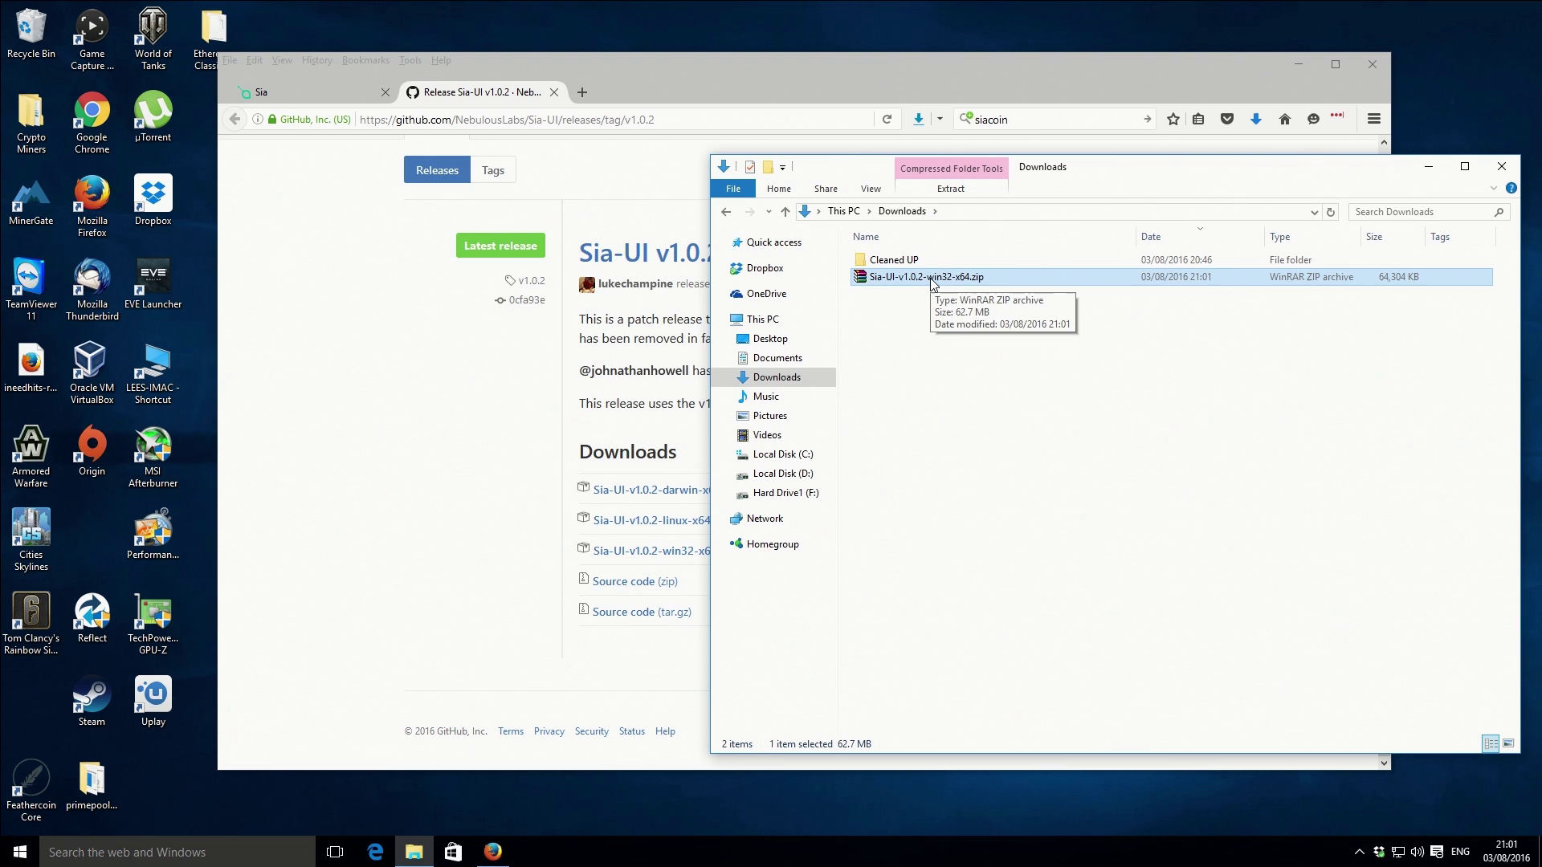
{"action": "right_click", "coordinate": [932, 281]}
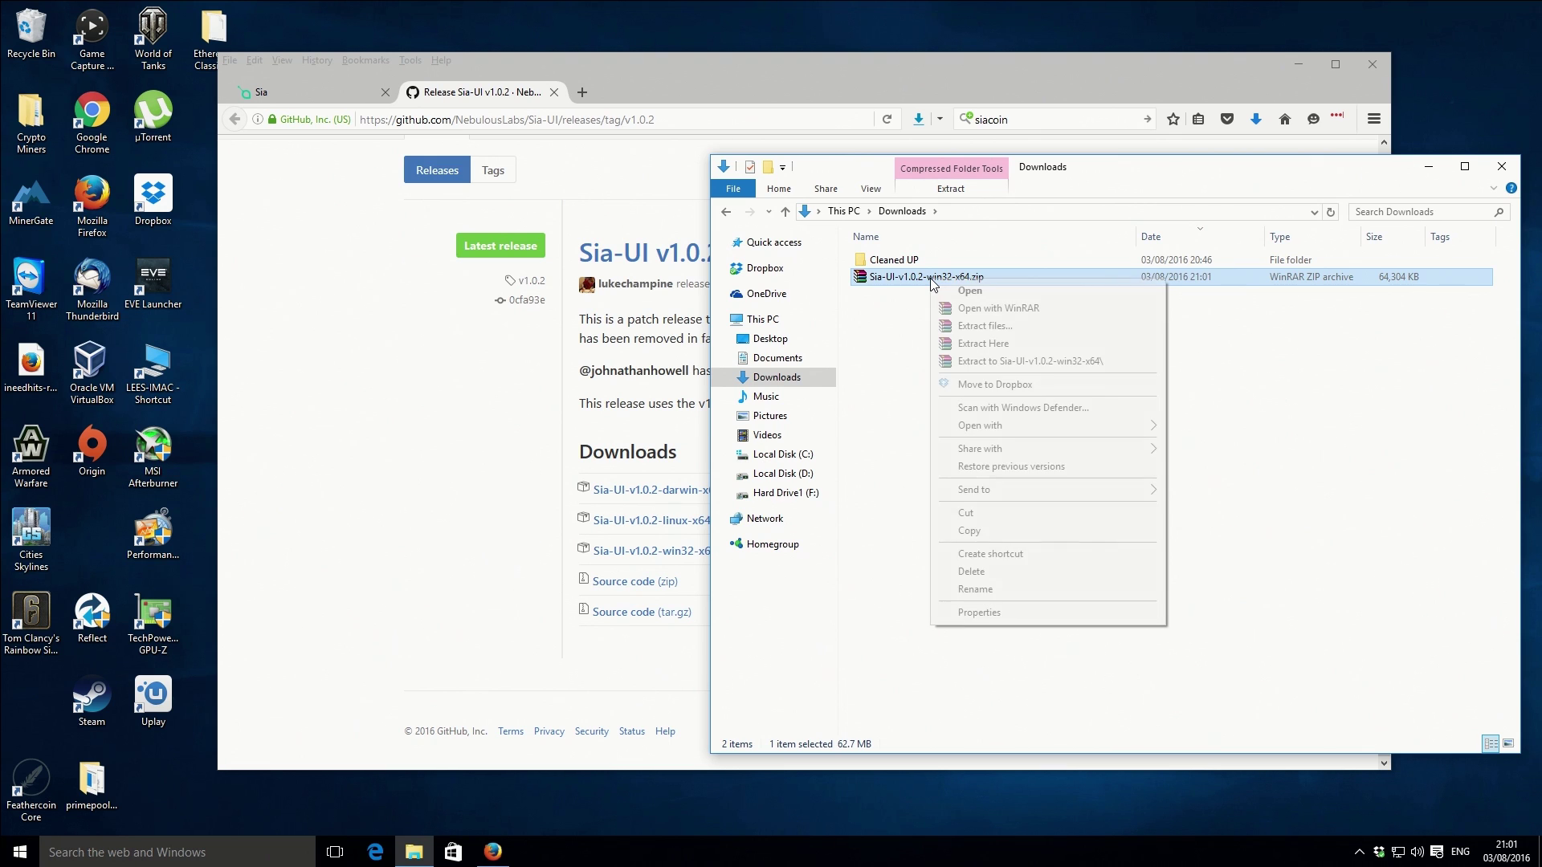
{"action": "left_click", "coordinate": [1049, 360]}
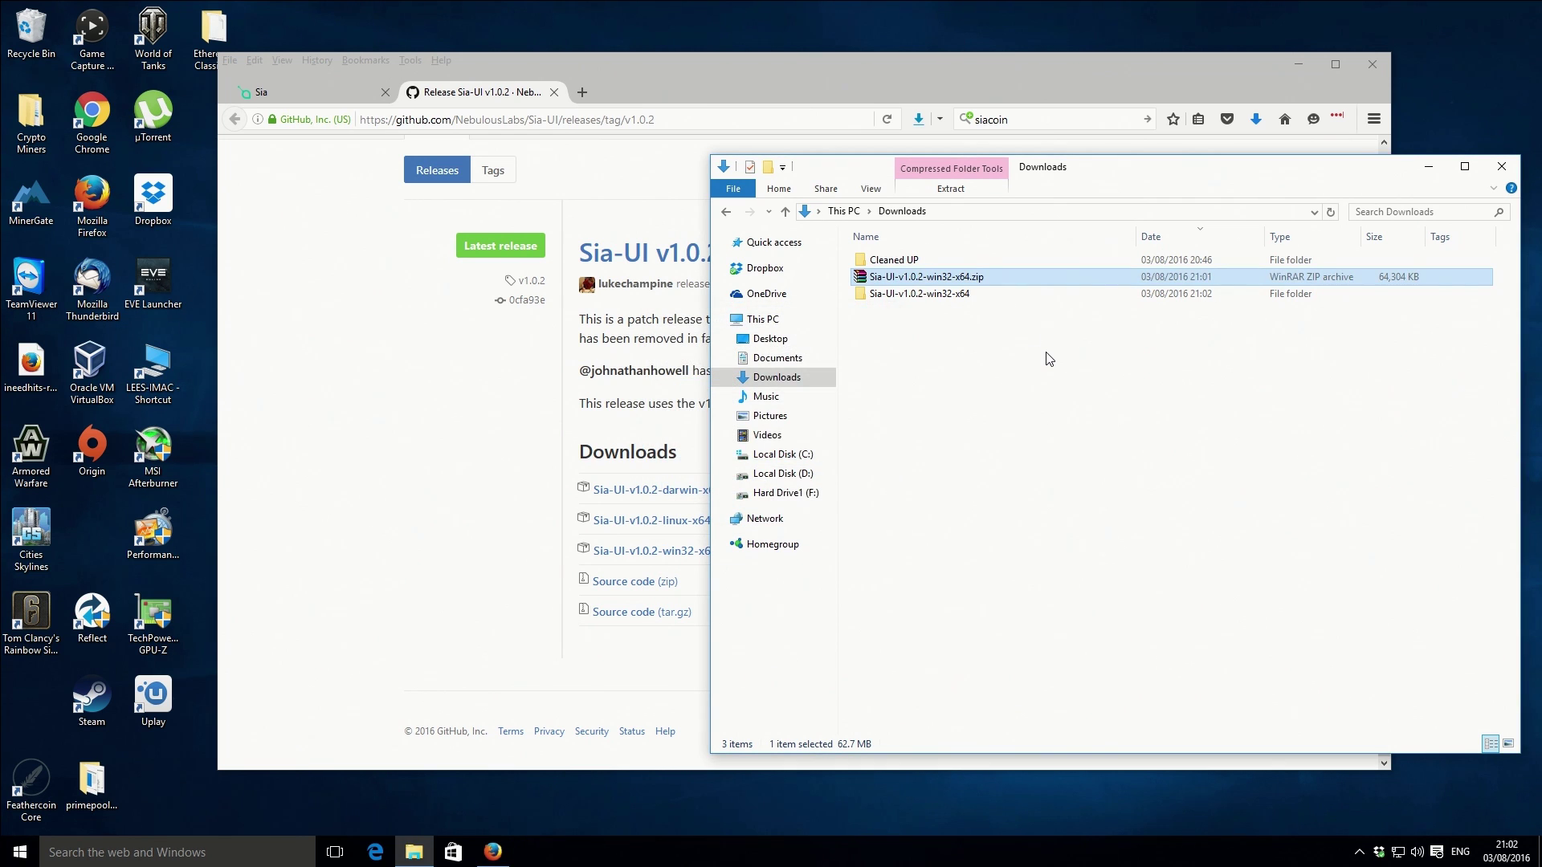
{"action": "left_click", "coordinate": [920, 299]}
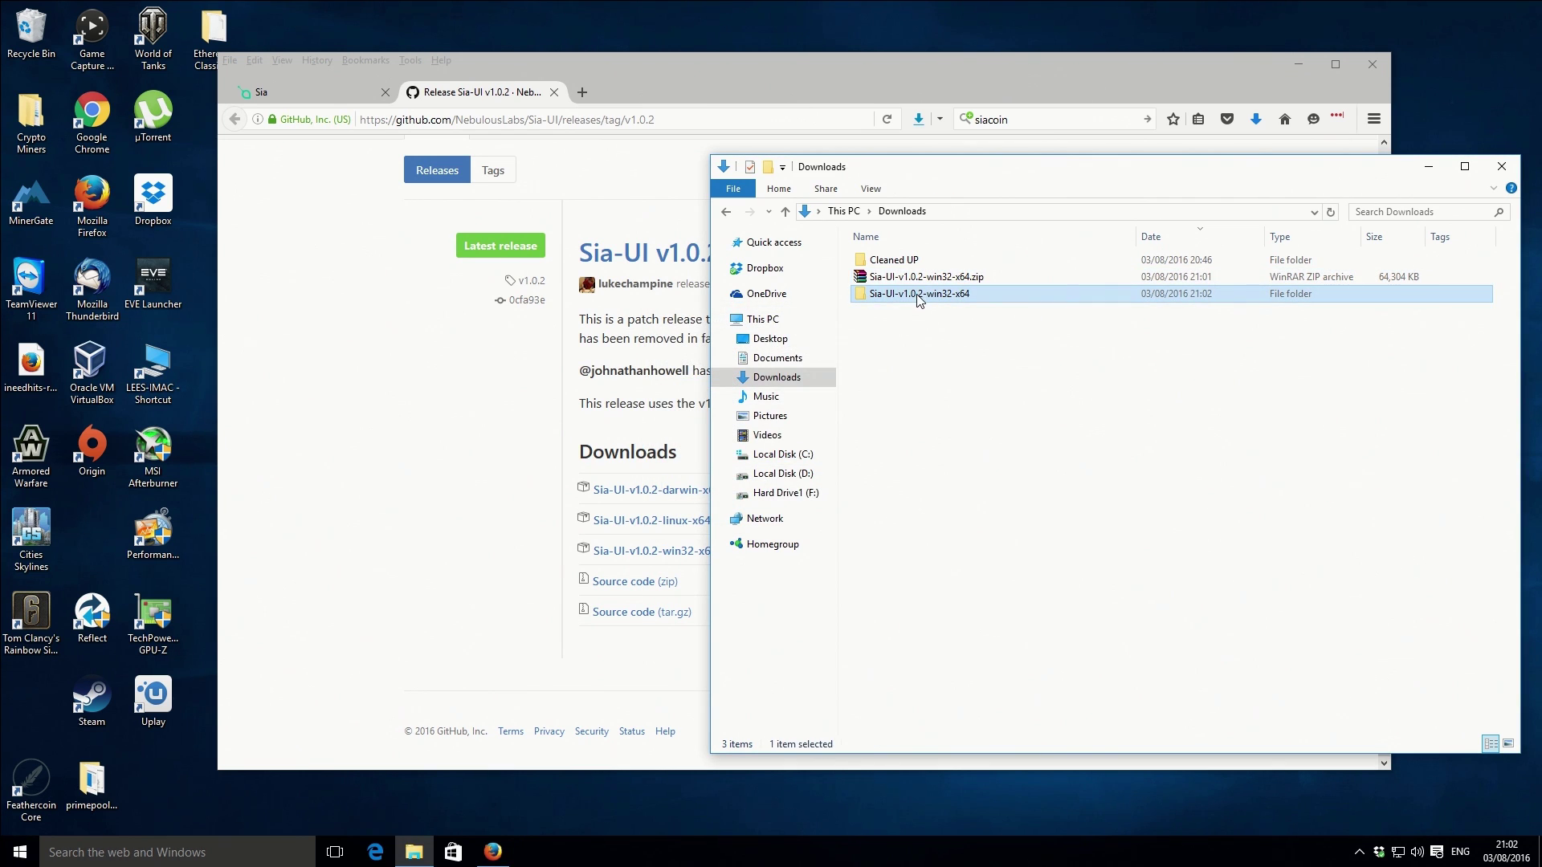
{"action": "left_click", "coordinate": [929, 369]}
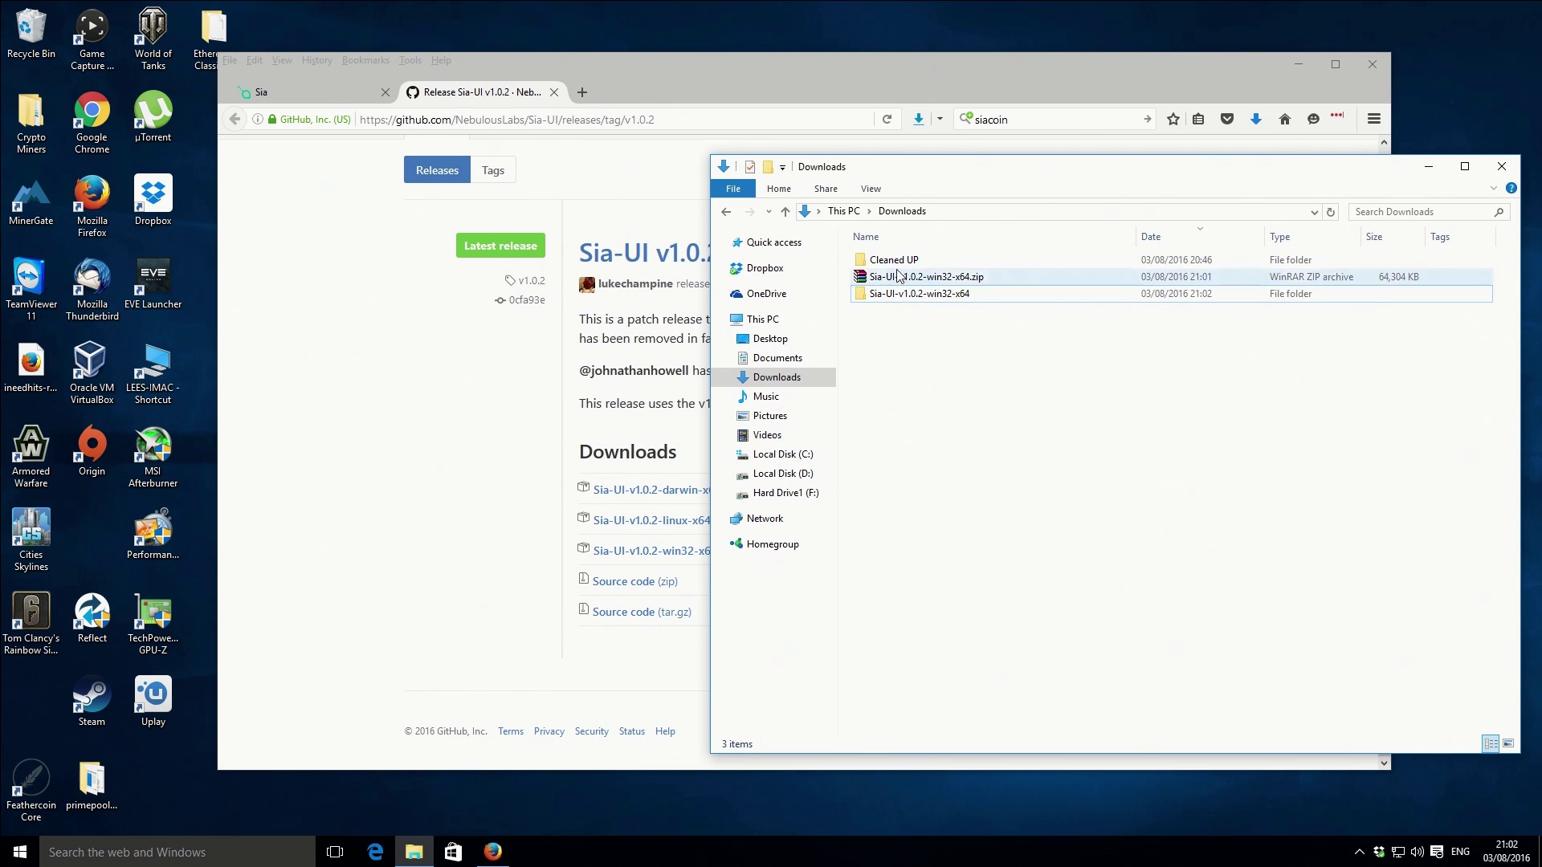
{"action": "left_click", "coordinate": [933, 295]}
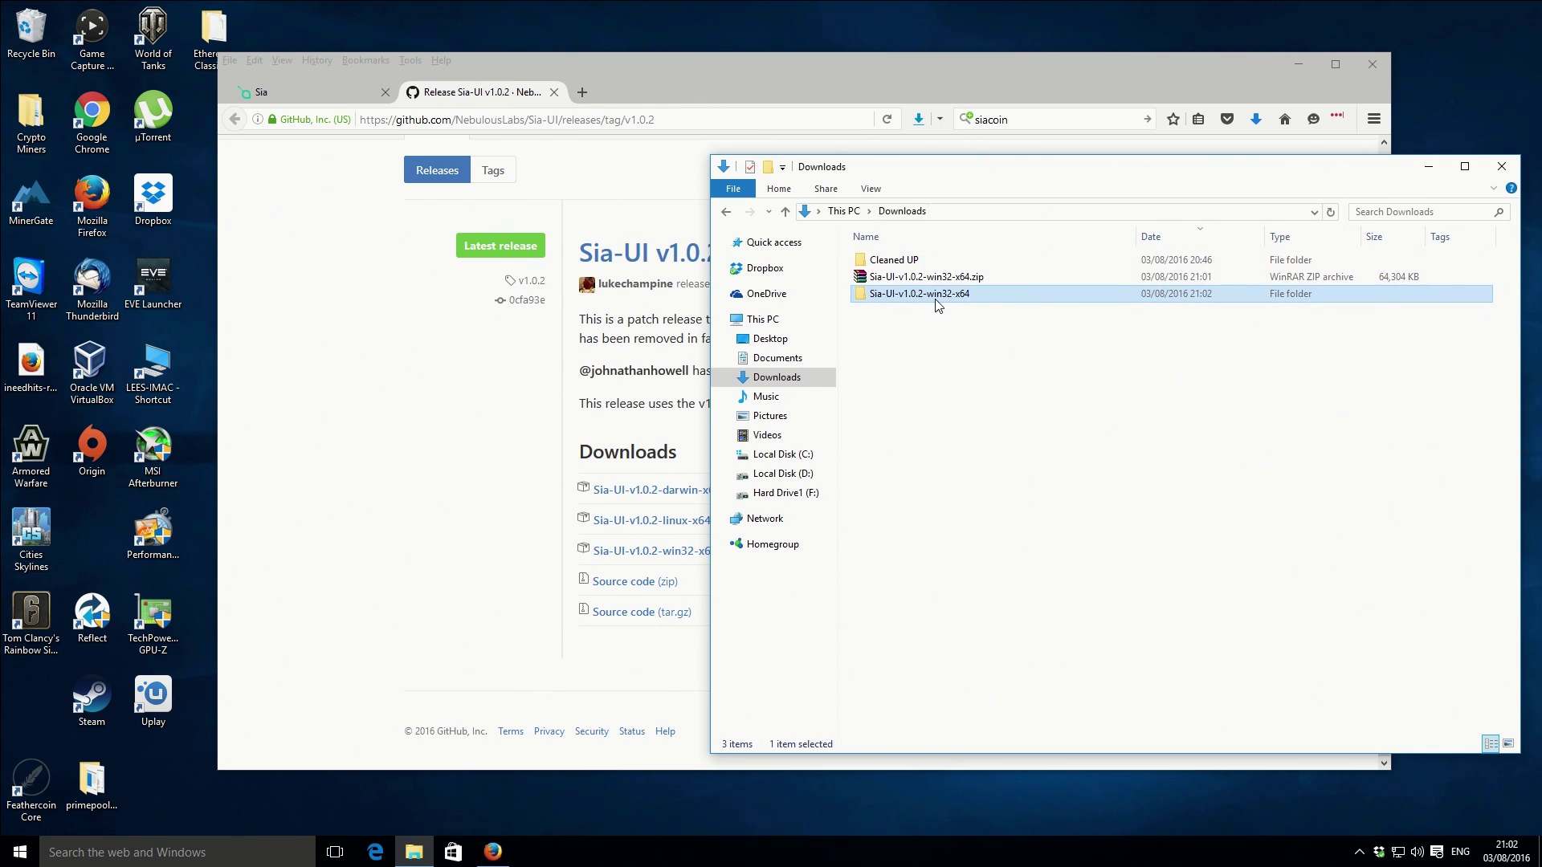
{"action": "left_click", "coordinate": [937, 352]}
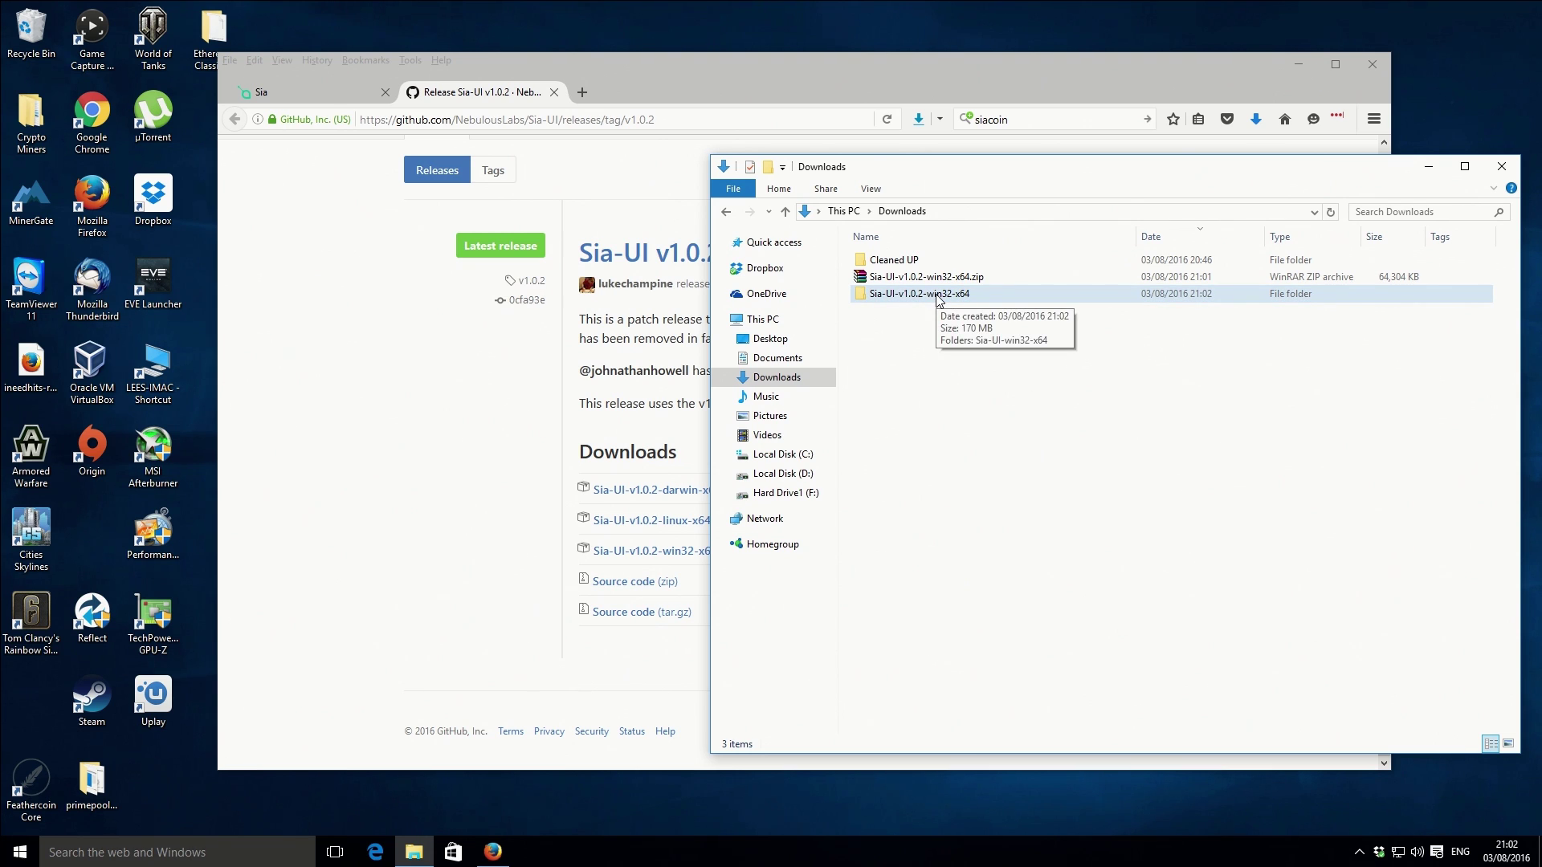
Go into Sia-UI-v1.0.2-win32-x64, then Sia-UI-win32-x64, and run Sia-UI.exe
{"action": "double_click", "coordinate": [937, 295]}
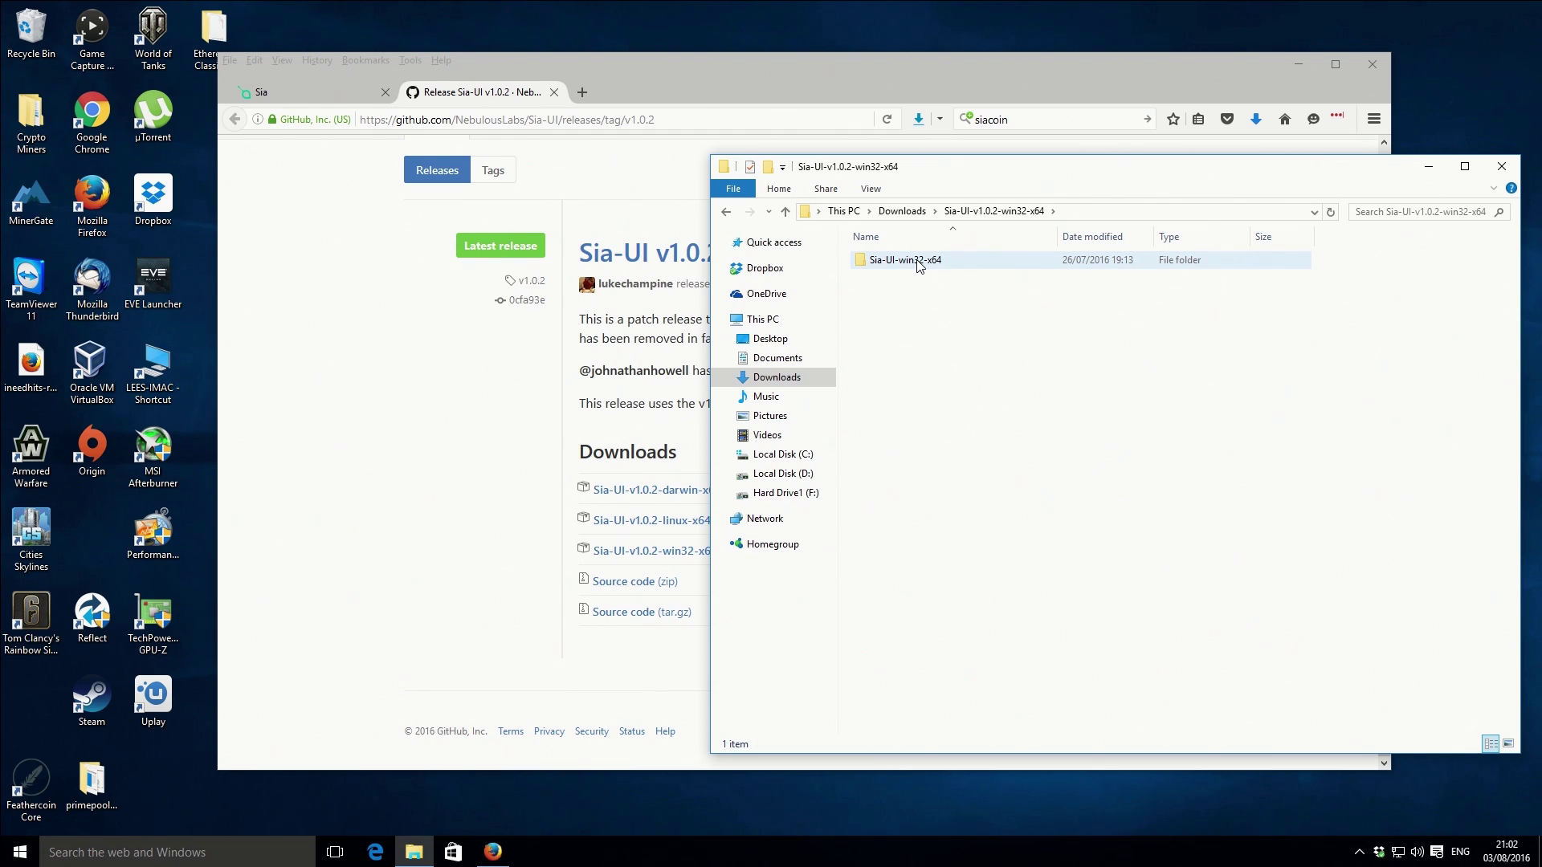
{"action": "double_click", "coordinate": [921, 266]}
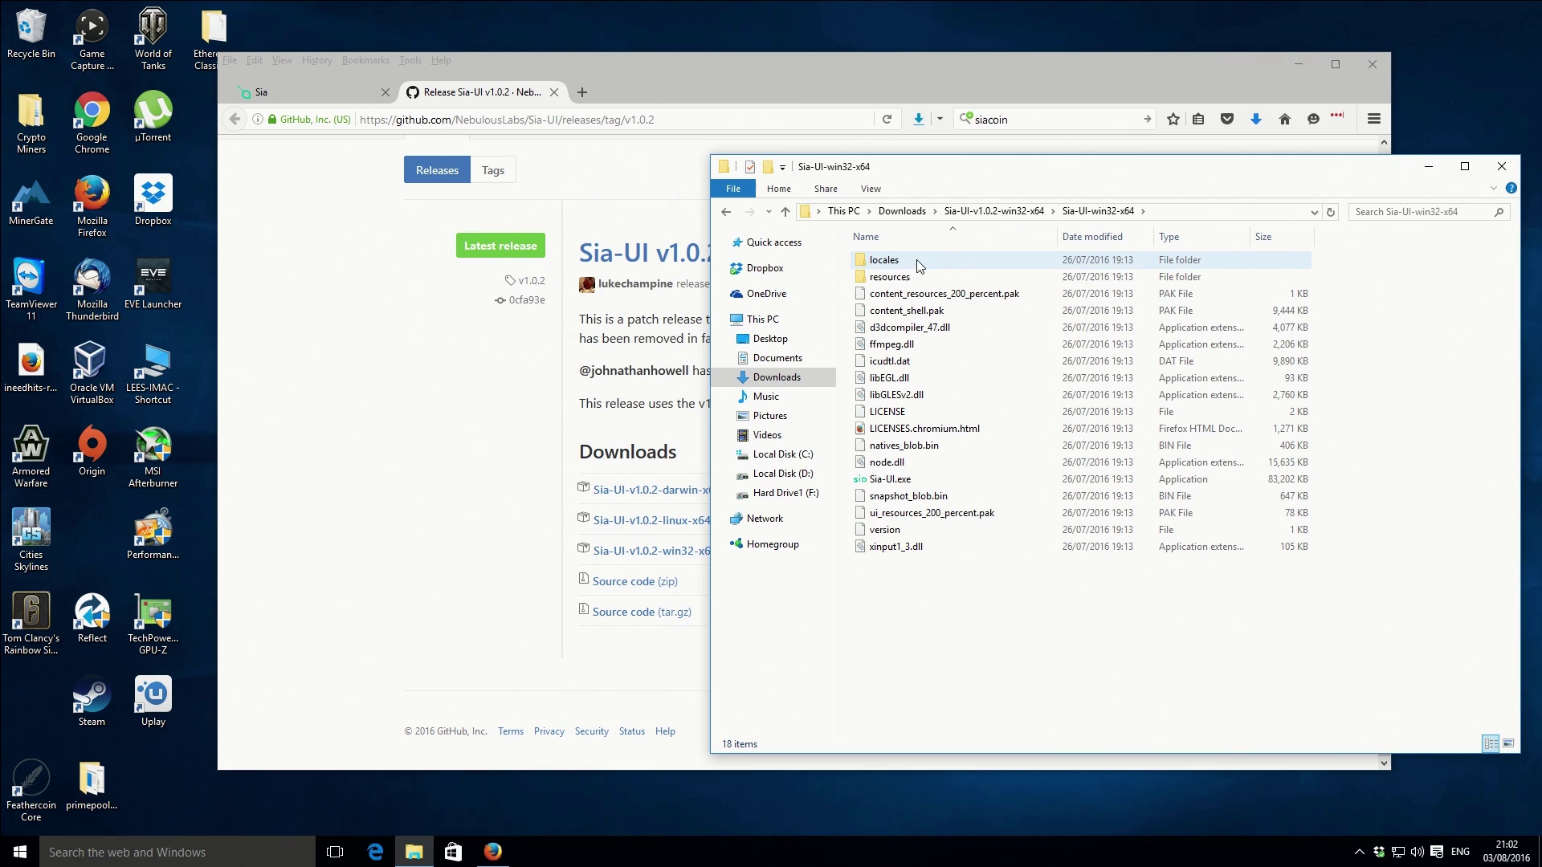
{"action": "left_click", "coordinate": [909, 482]}
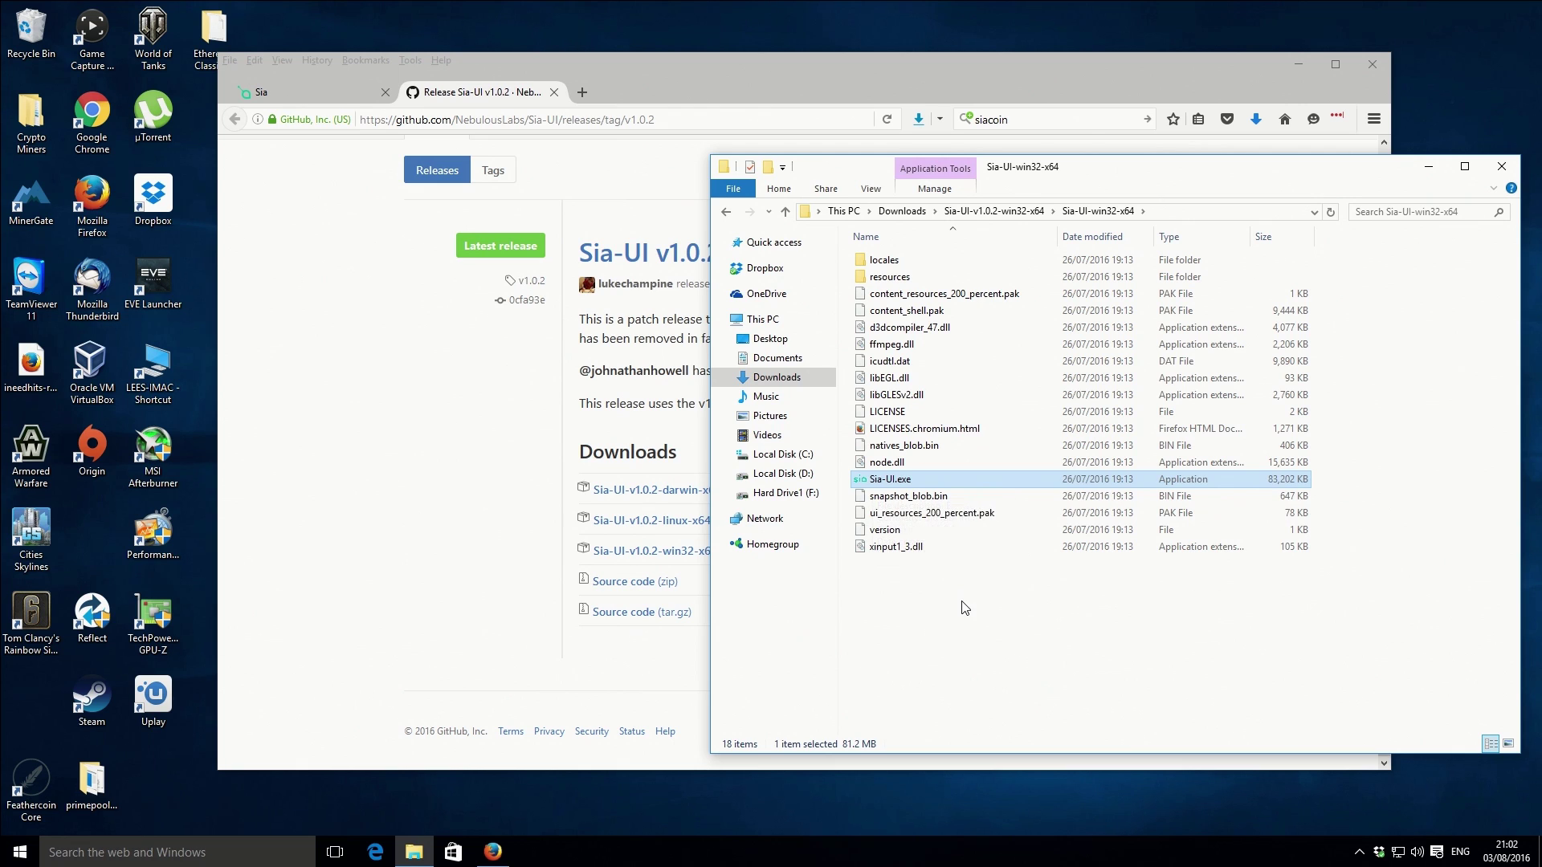
{"action": "left_click", "coordinate": [904, 481], "text": "ctrl"}
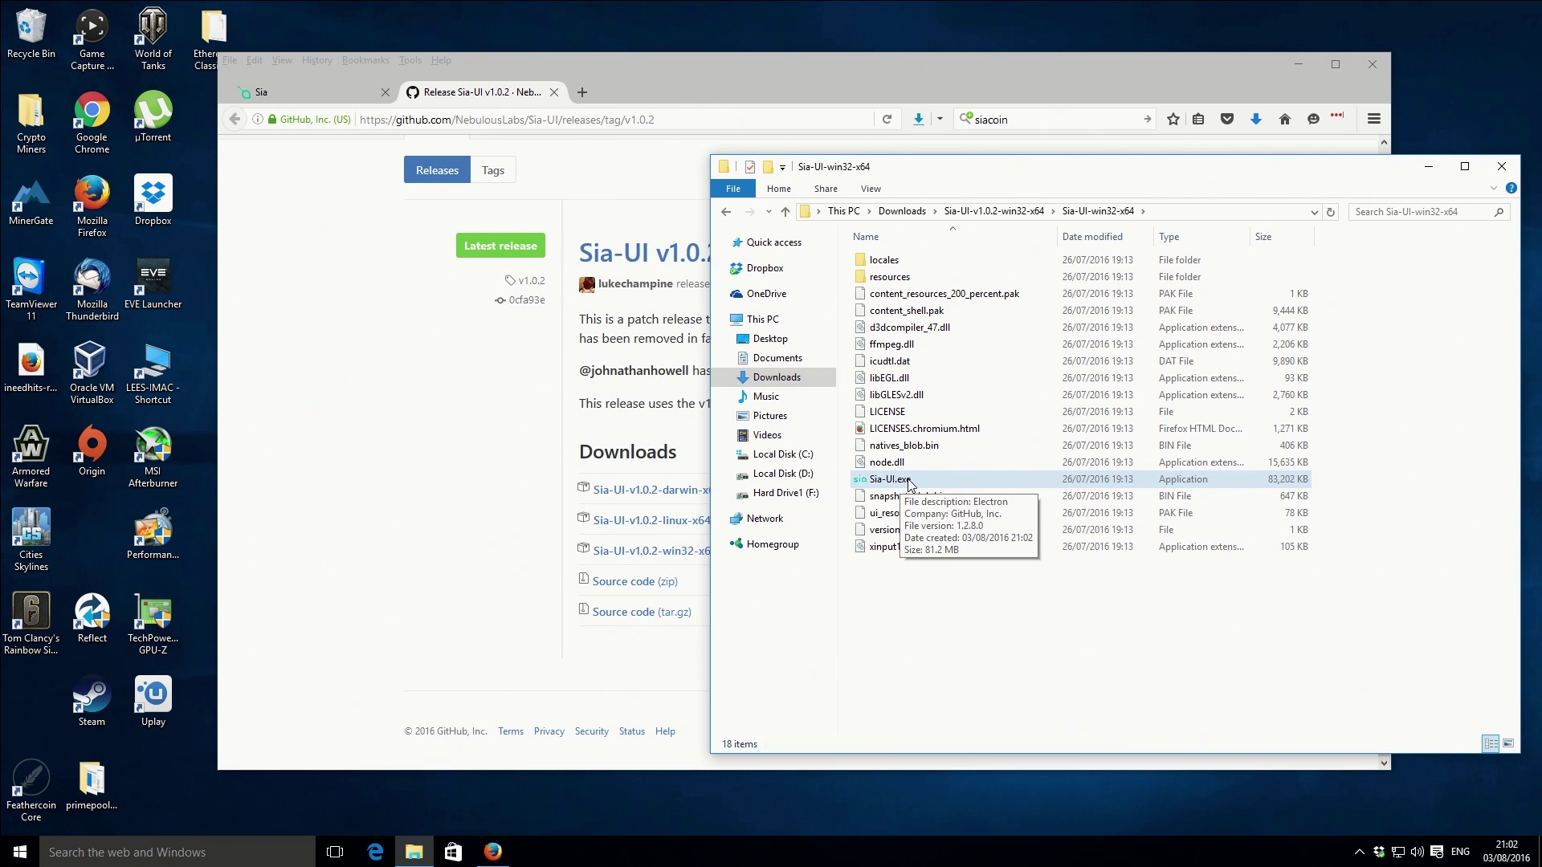
{"action": "double_click", "coordinate": [890, 479]}
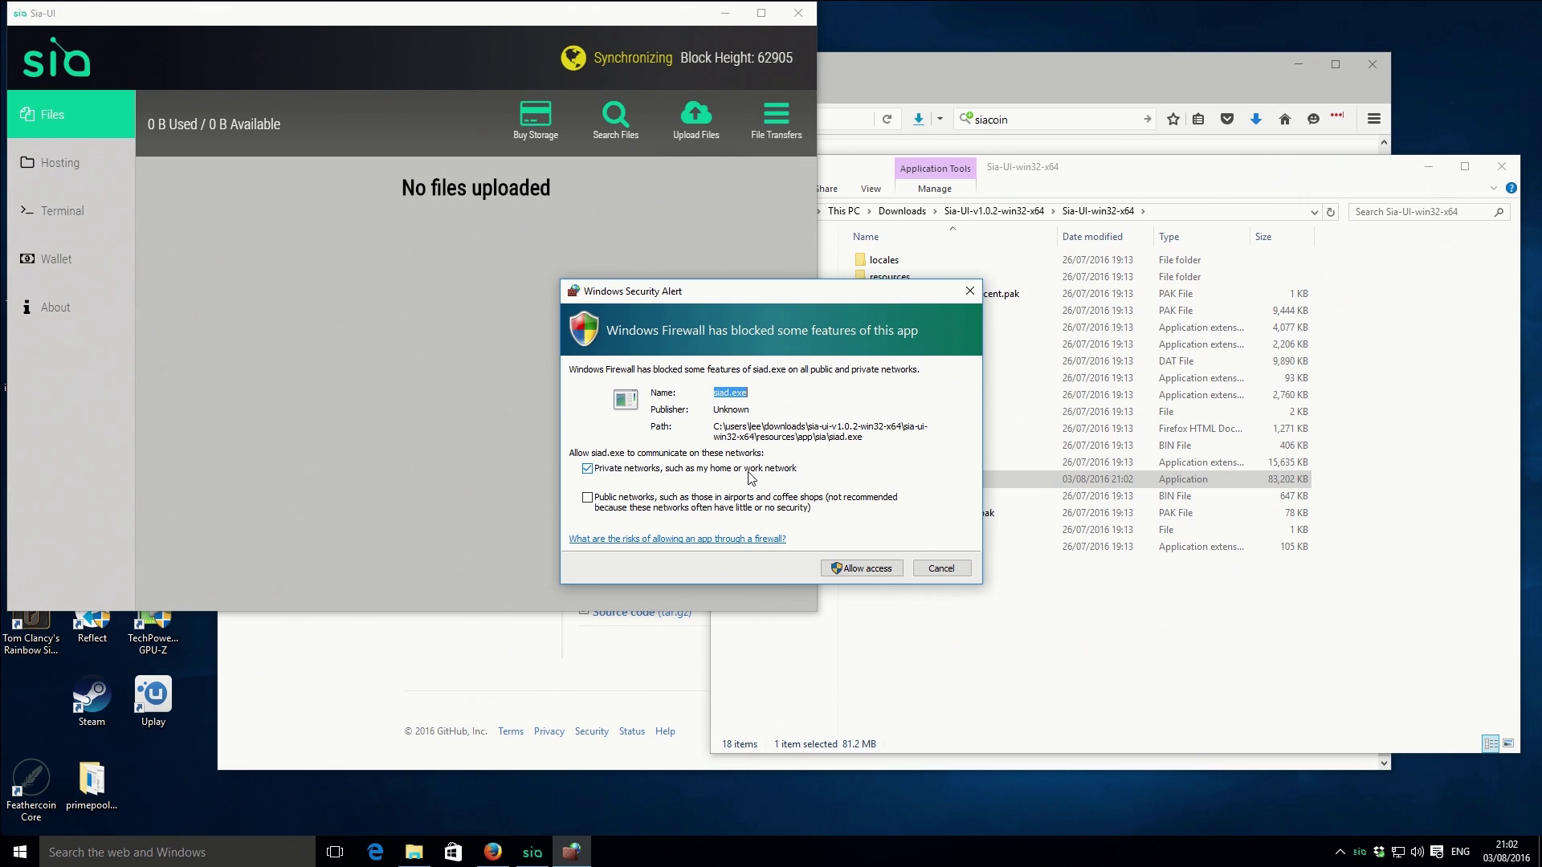
Allow siad.exe through the Windows firewall, close File Explorer and minimize Firefox
{"action": "left_click", "coordinate": [889, 571]}
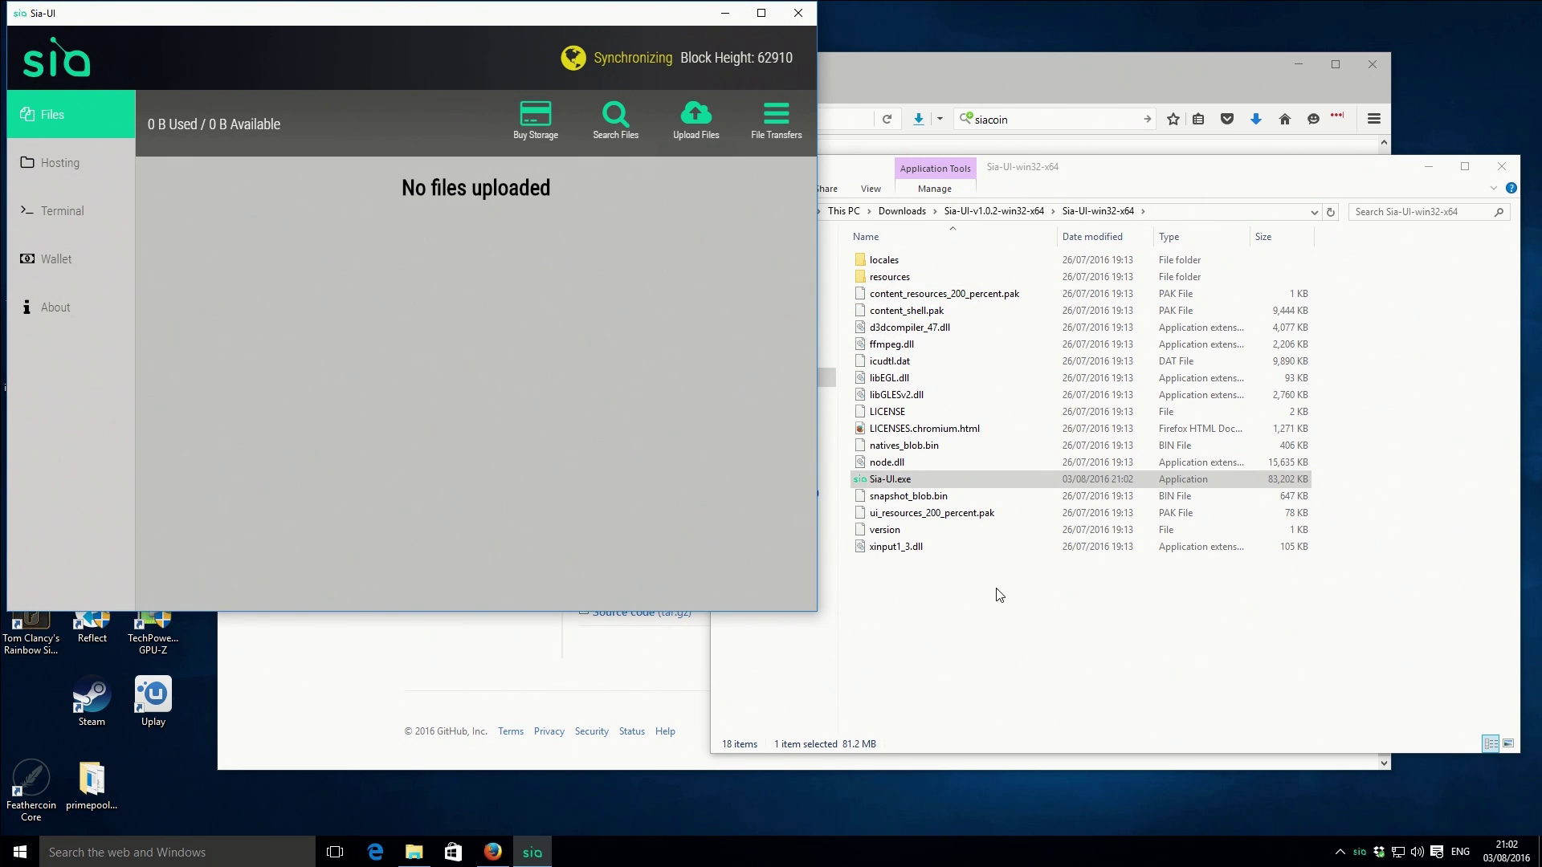
{"action": "left_click", "coordinate": [1501, 166]}
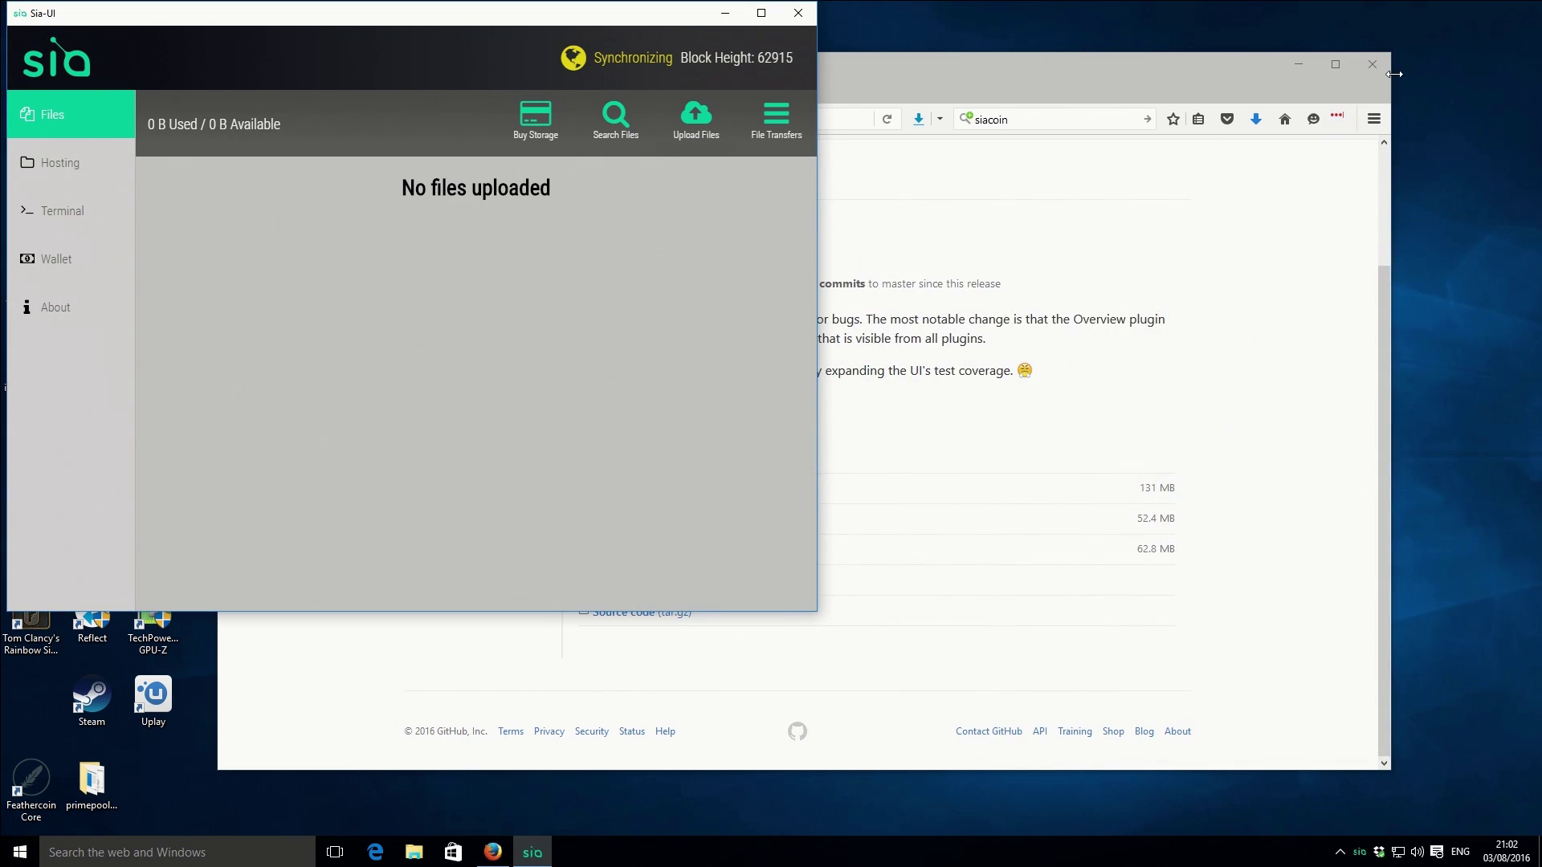
{"action": "left_click", "coordinate": [1300, 64]}
Drag the Sia-UI window to the centre of the screen
{"action": "left_click_drag", "start_coordinate": [618, 16], "coordinate": [1041, 101]}
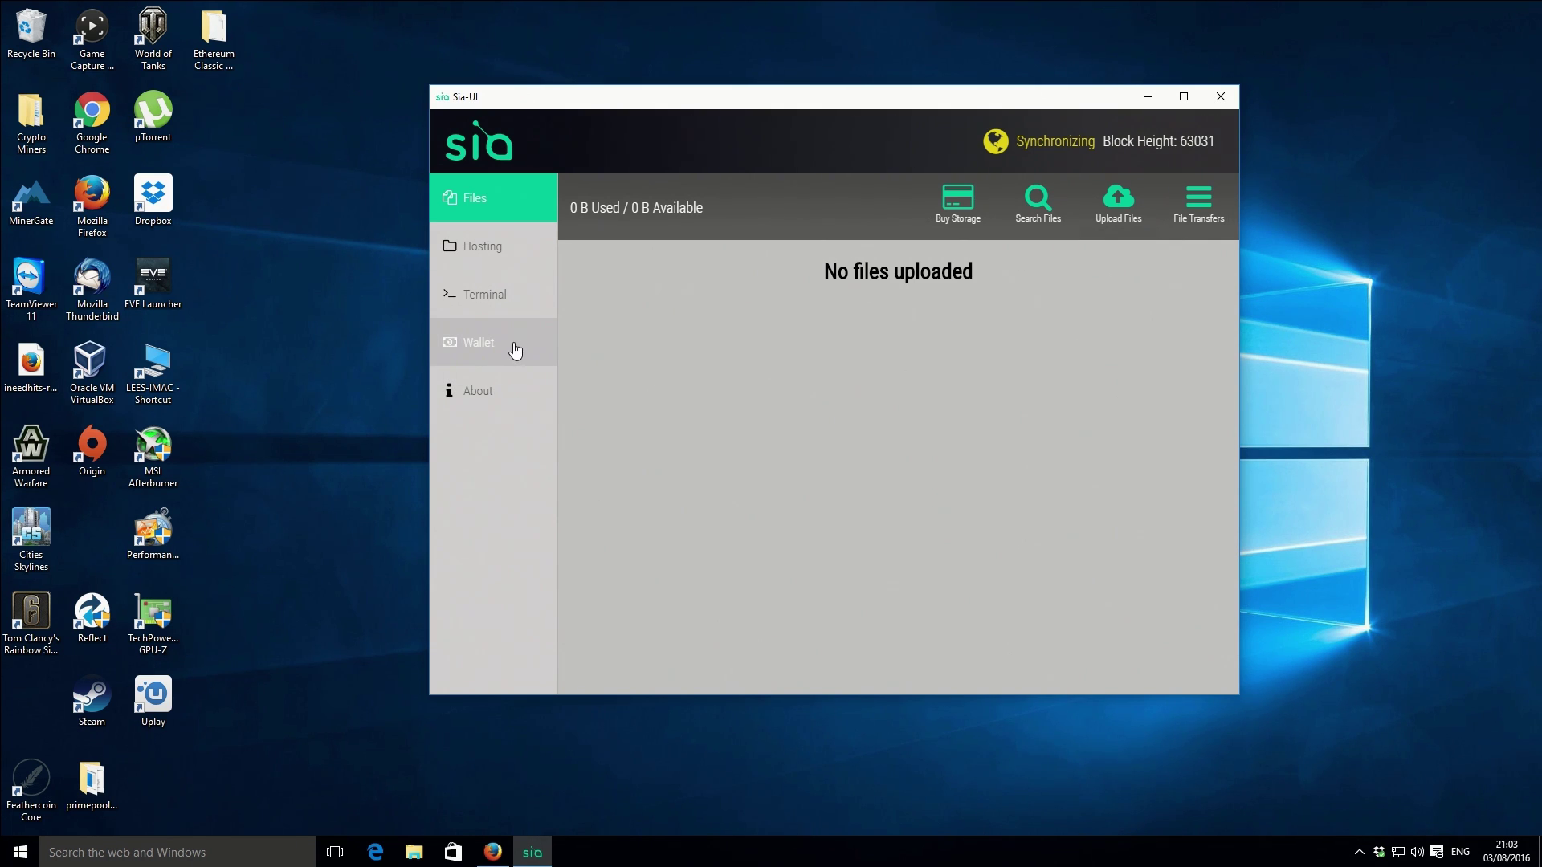
Create a new wallet in the Wallet section and select its generated seed and password
{"action": "left_click", "coordinate": [514, 351]}
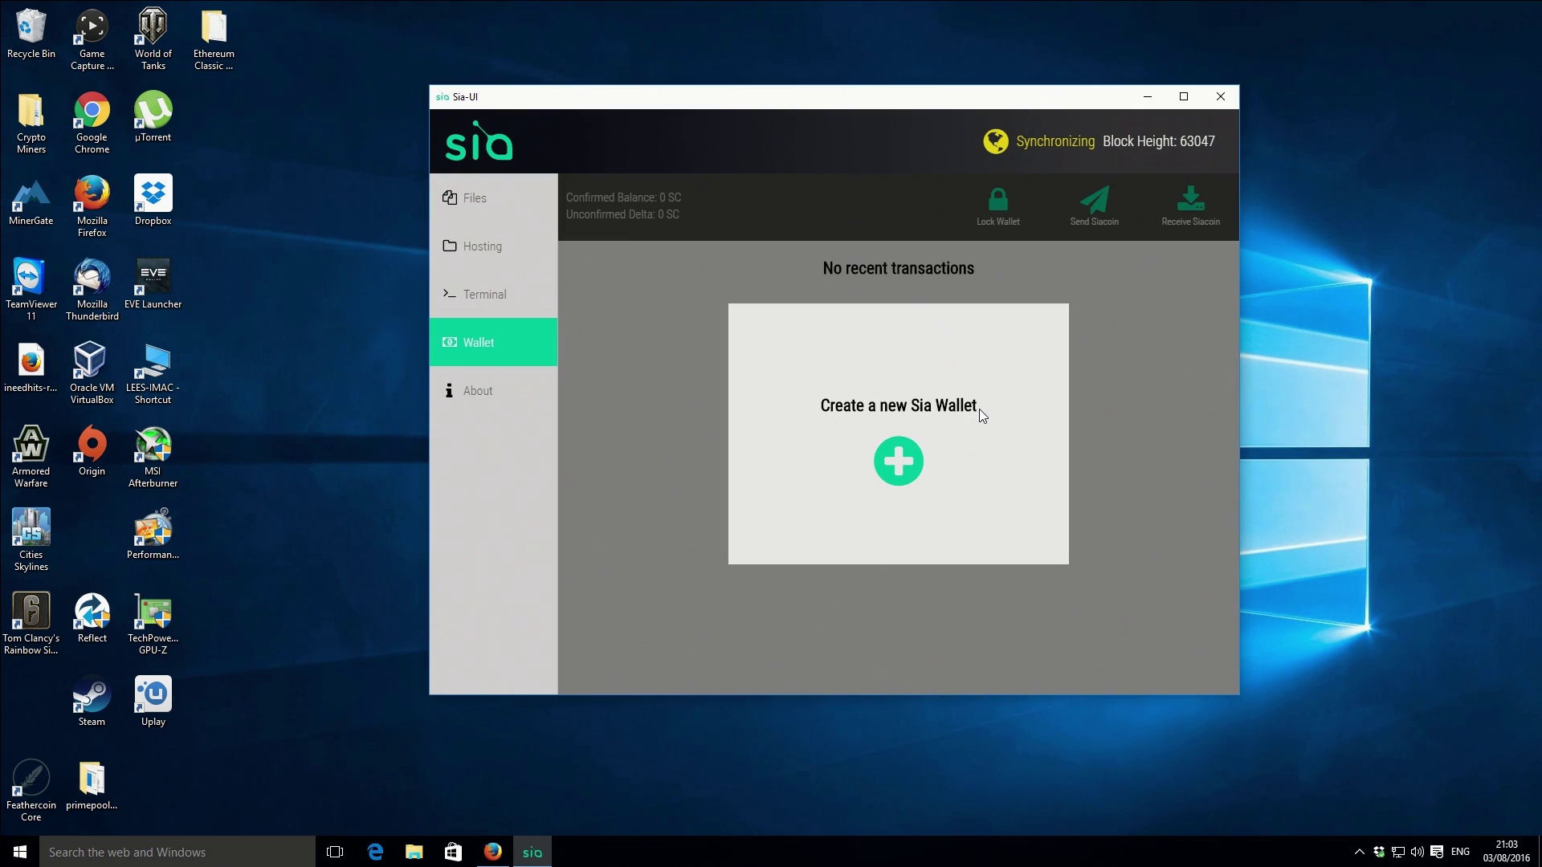
{"action": "left_click", "coordinate": [901, 461]}
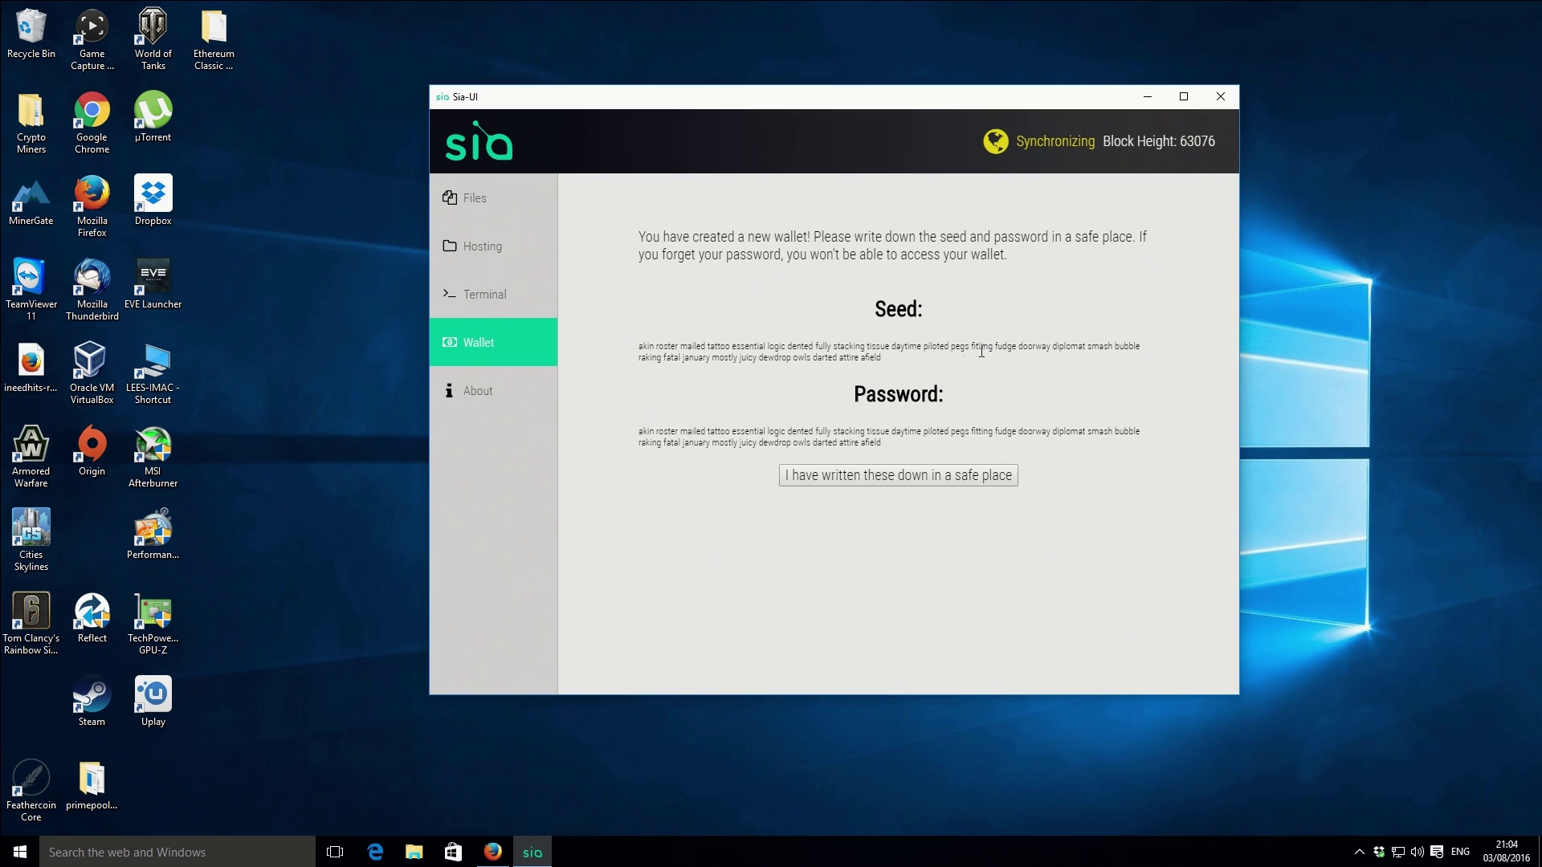
{"action": "left_click_drag", "start_coordinate": [874, 310], "coordinate": [925, 440]}
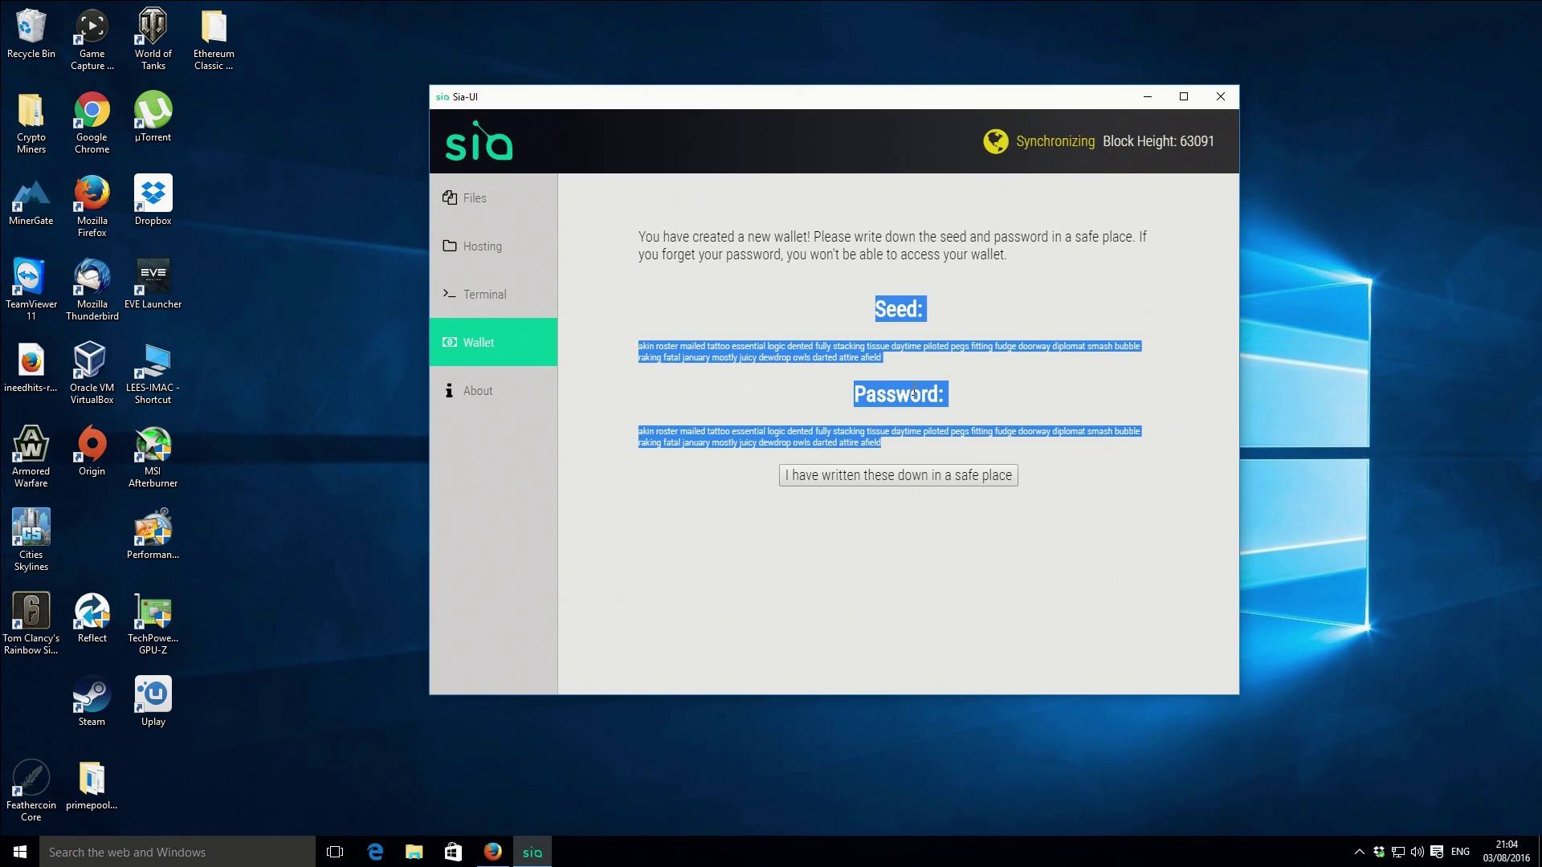
{"action": "left_click", "coordinate": [883, 331]}
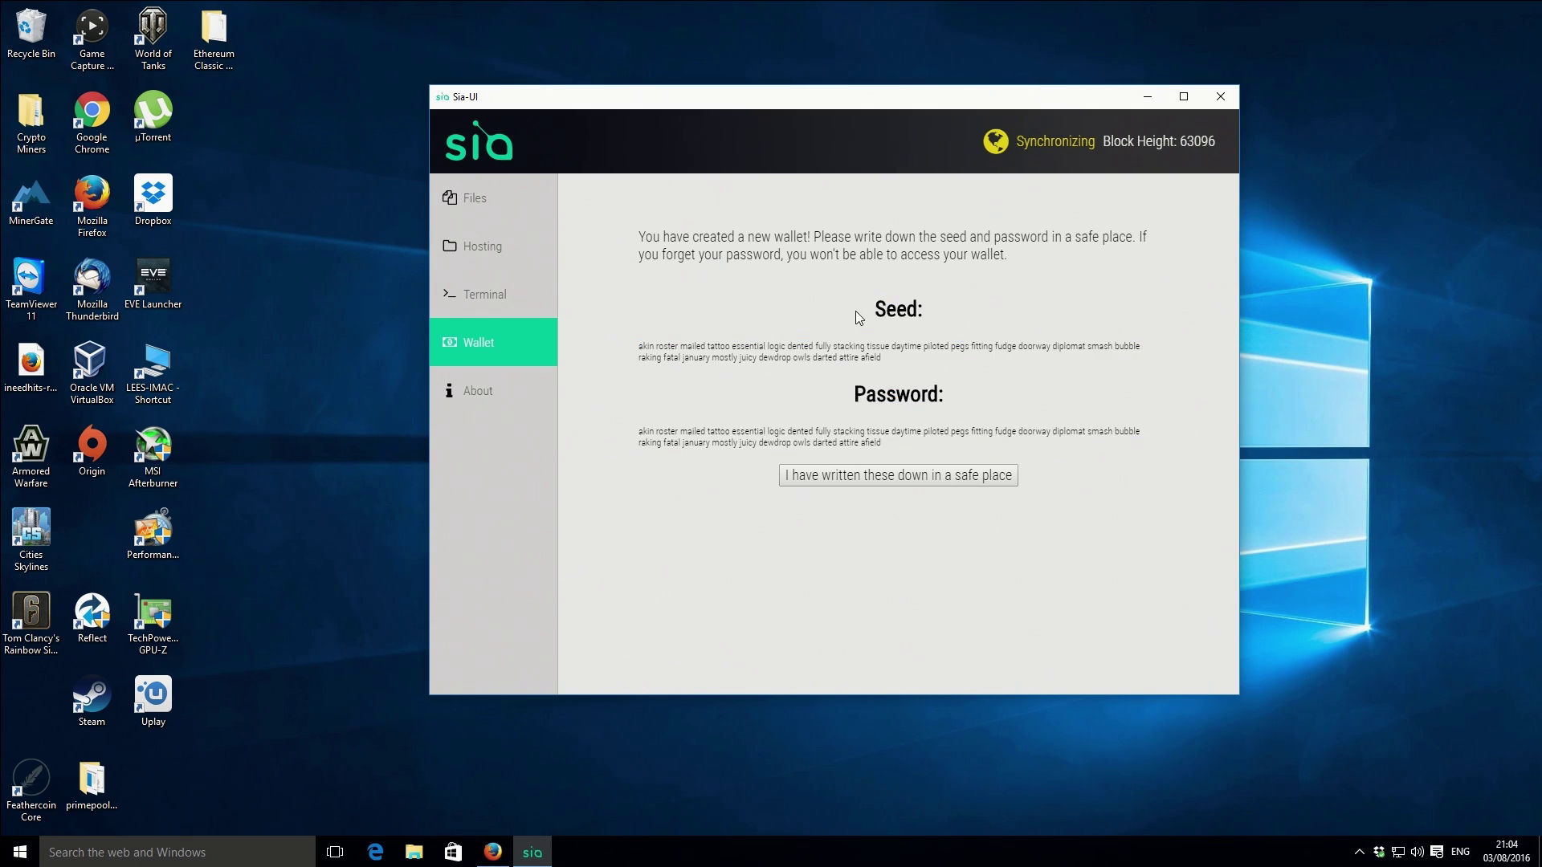
{"action": "left_click_drag", "start_coordinate": [874, 309], "coordinate": [910, 441]}
{"action": "key", "text": "ctrl+c"}
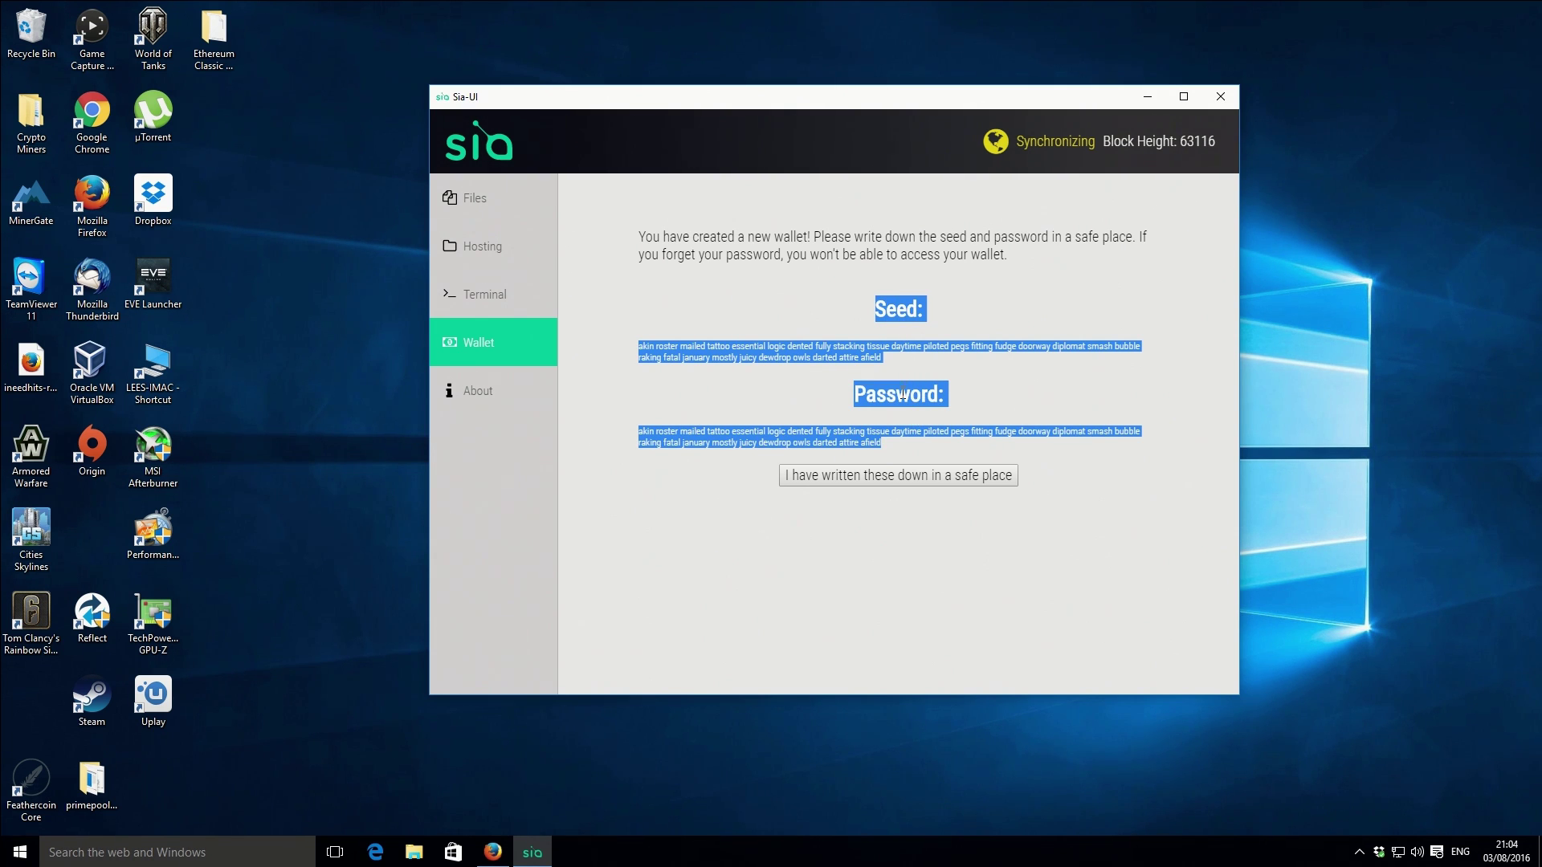
Paste the wallet's seed and password into a new Notepad window placed beside Sia-UI
{"action": "left_click", "coordinate": [226, 848]}
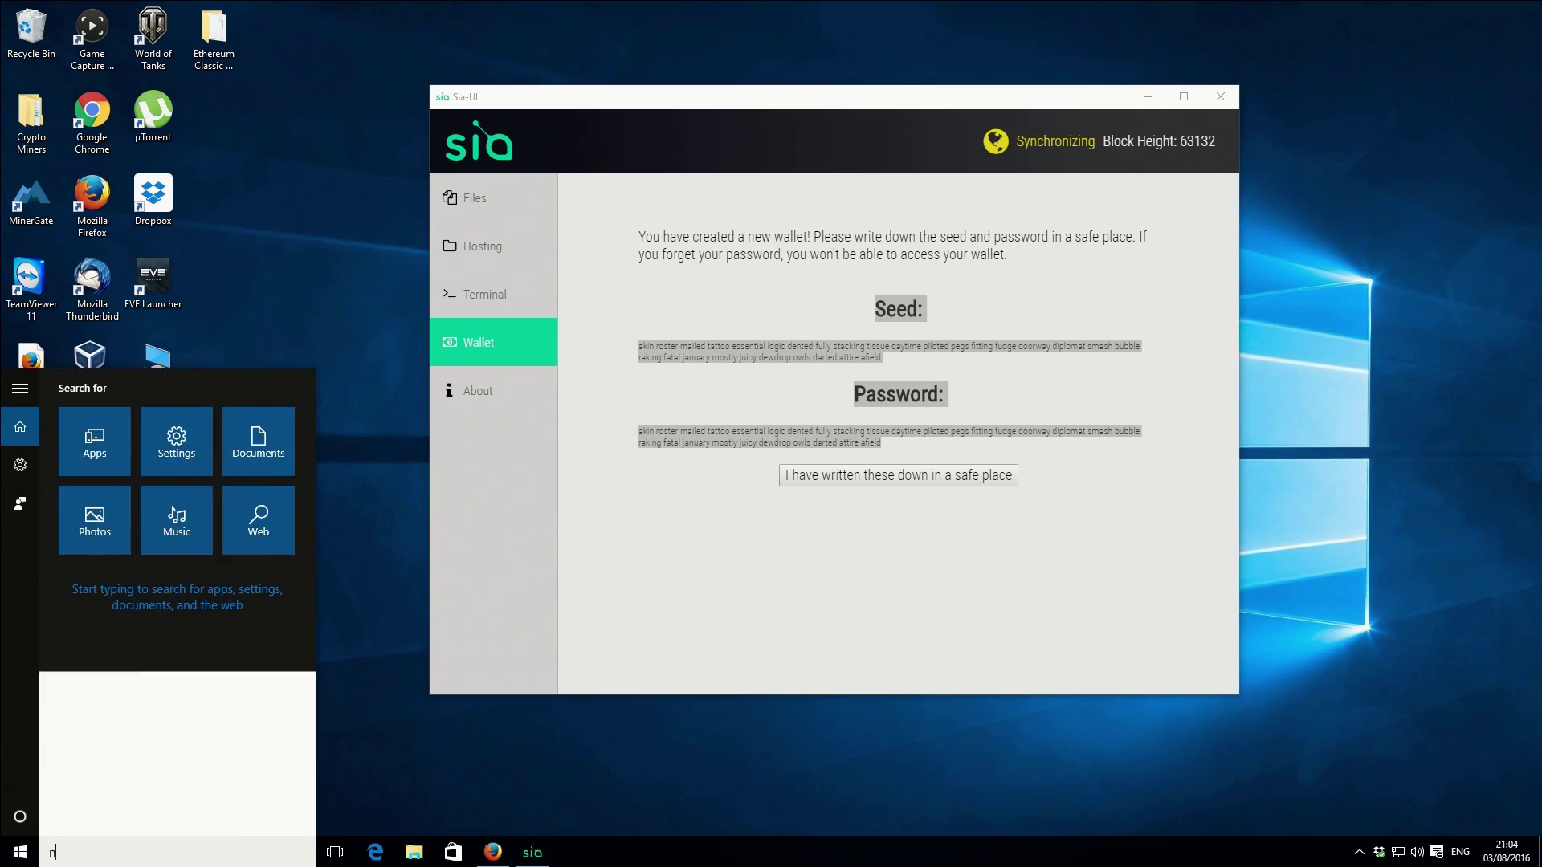
{"action": "type", "text": "notepad"}
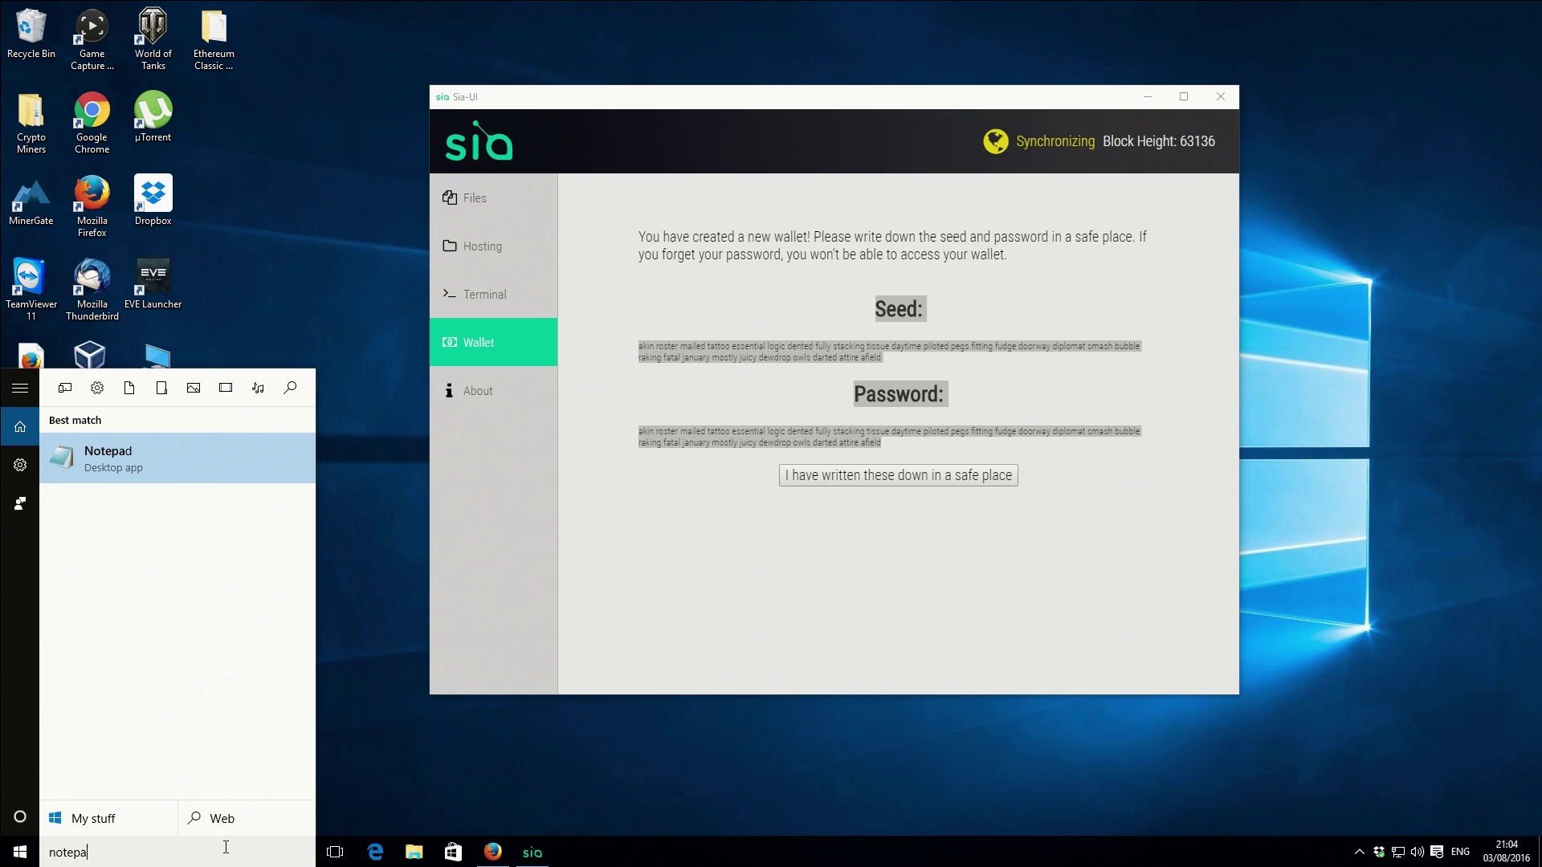
{"action": "left_click", "coordinate": [204, 455]}
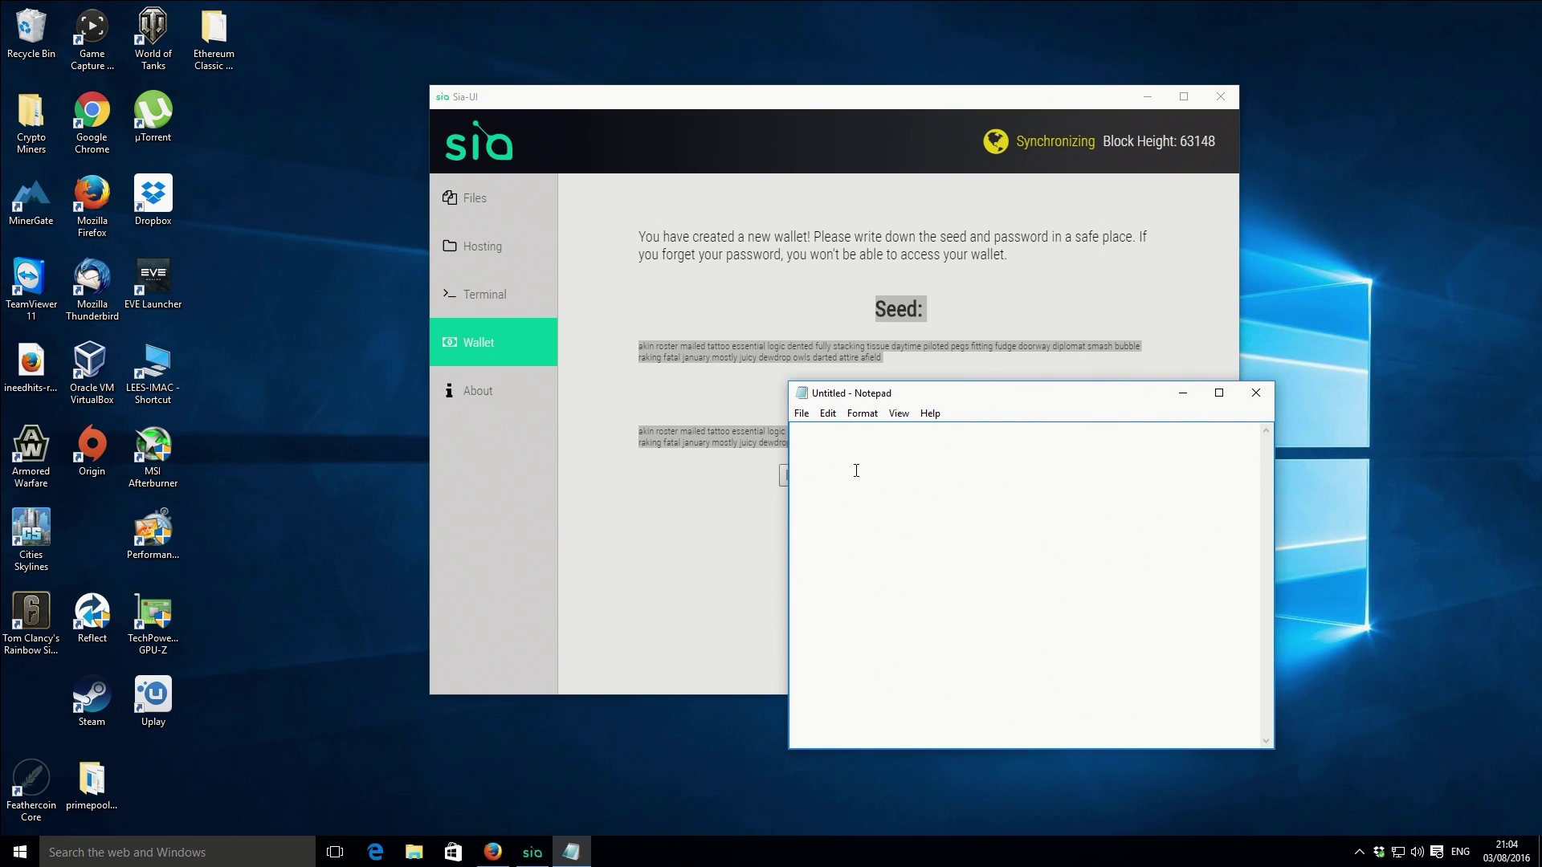
{"action": "key", "text": "ctrl+v"}
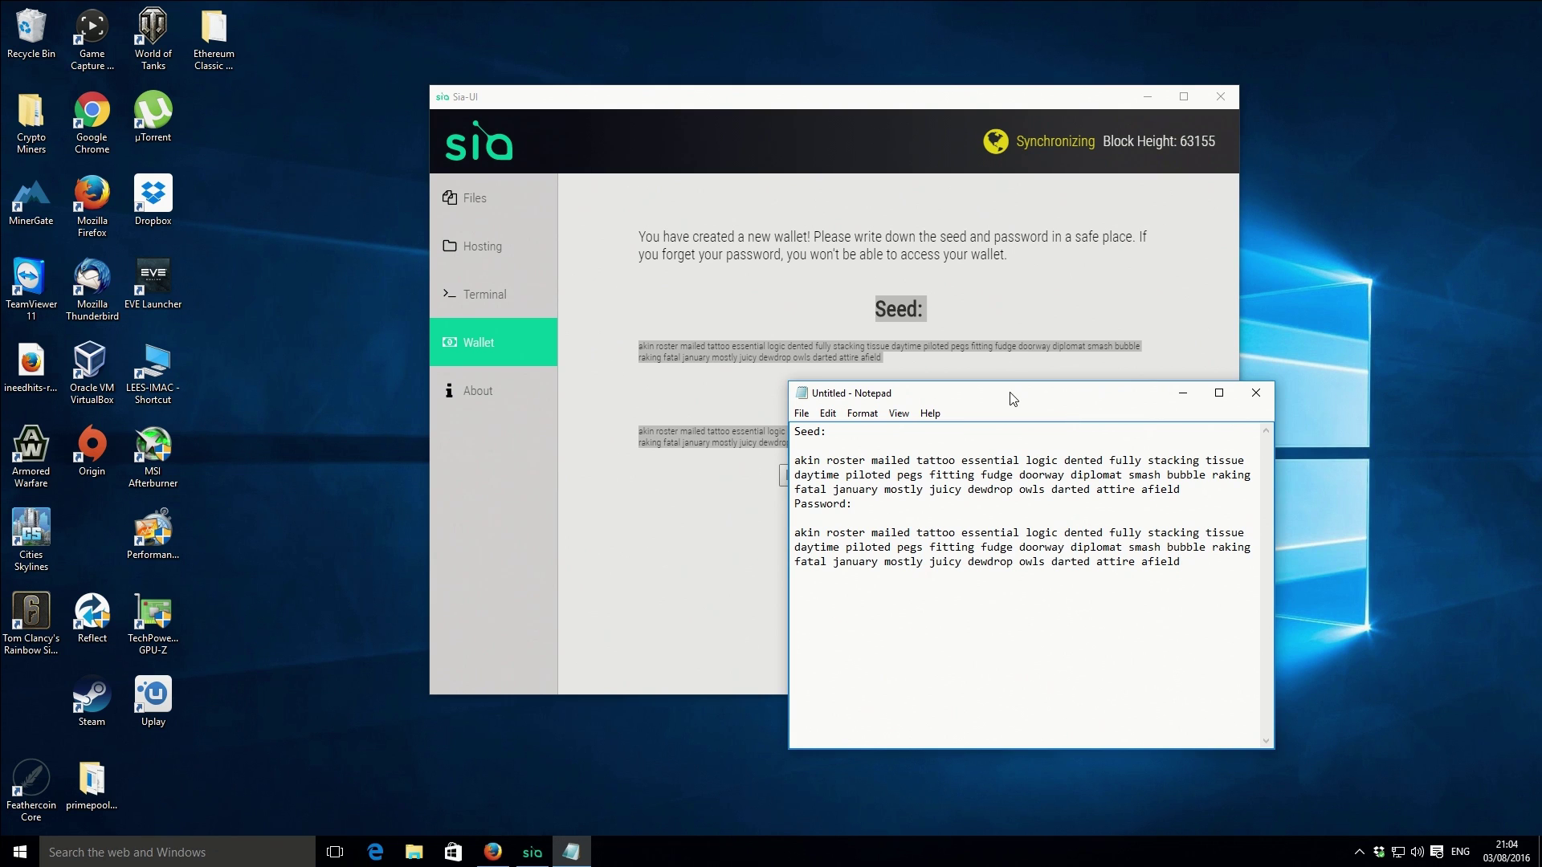
{"action": "left_click_drag", "start_coordinate": [1010, 392], "coordinate": [1241, 492]}
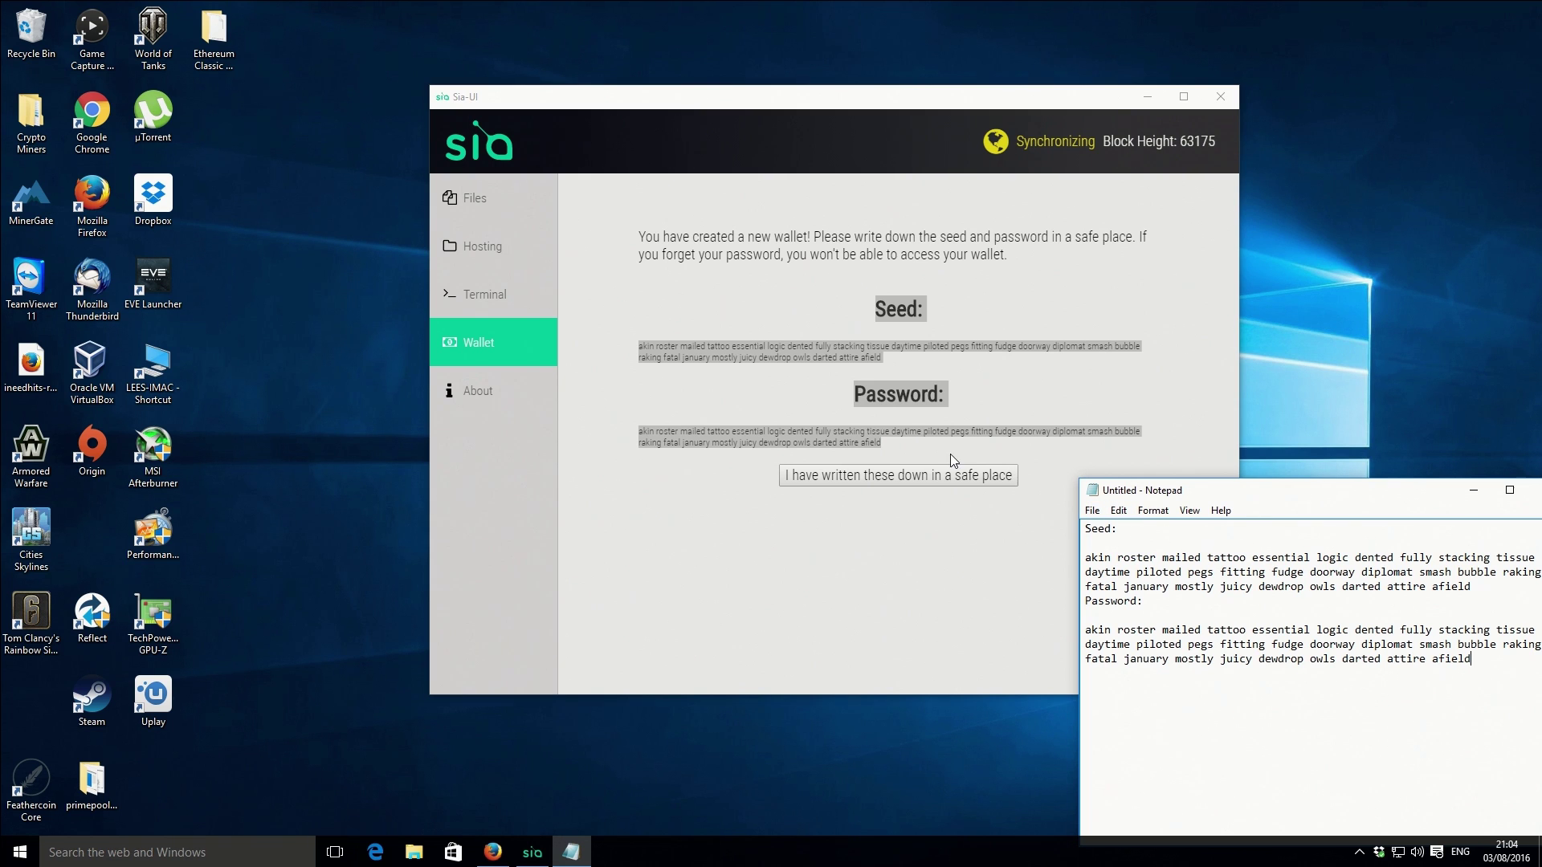
{"action": "left_click", "coordinate": [869, 572]}
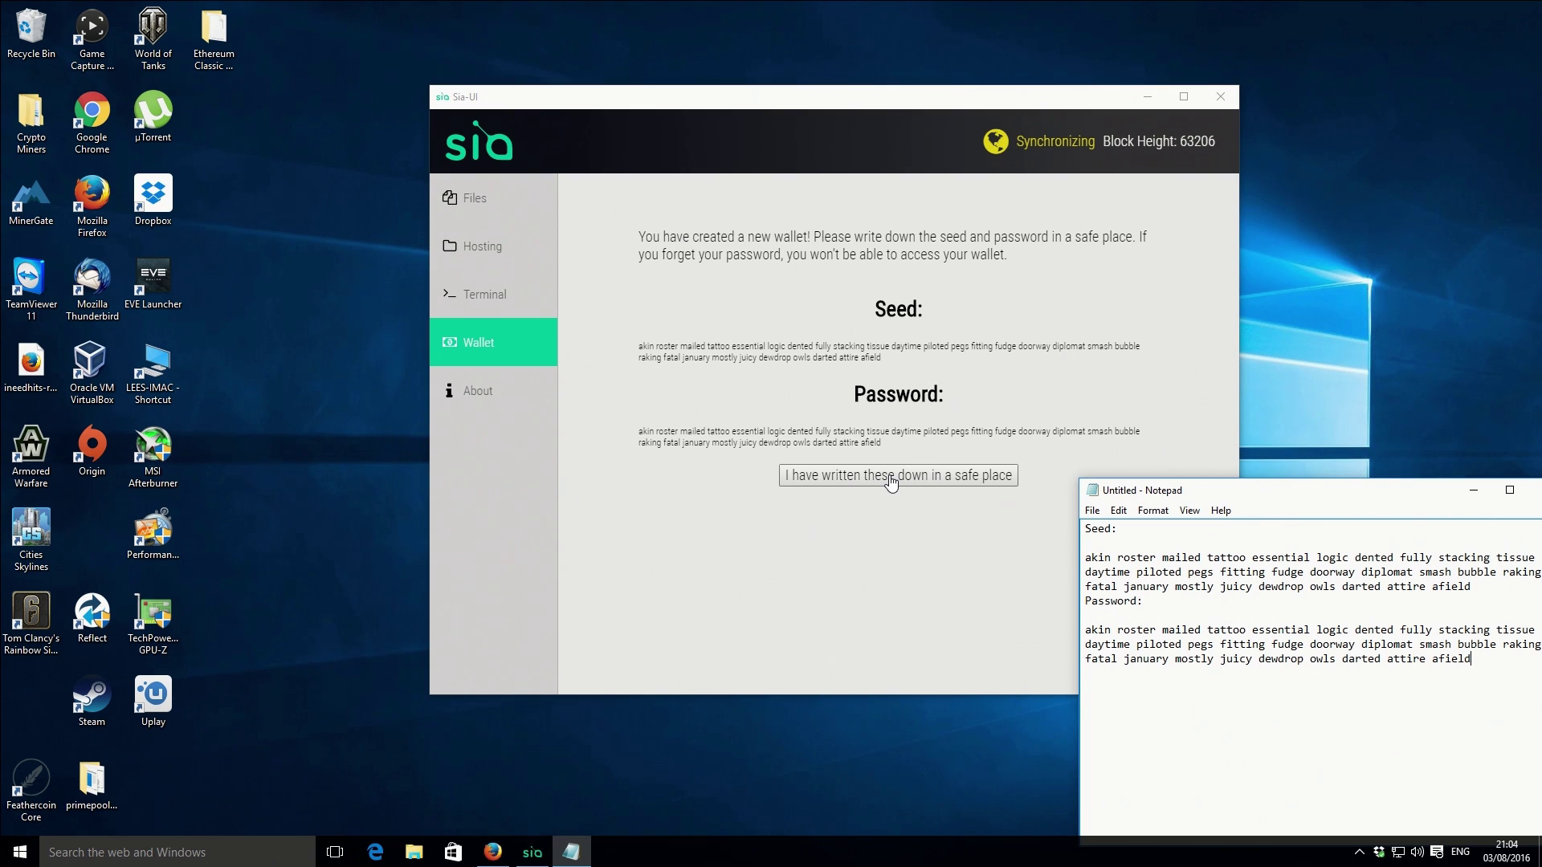
Confirm the seed and password are written down so the wallet unlocks and syncs
{"action": "left_click", "coordinate": [892, 476]}
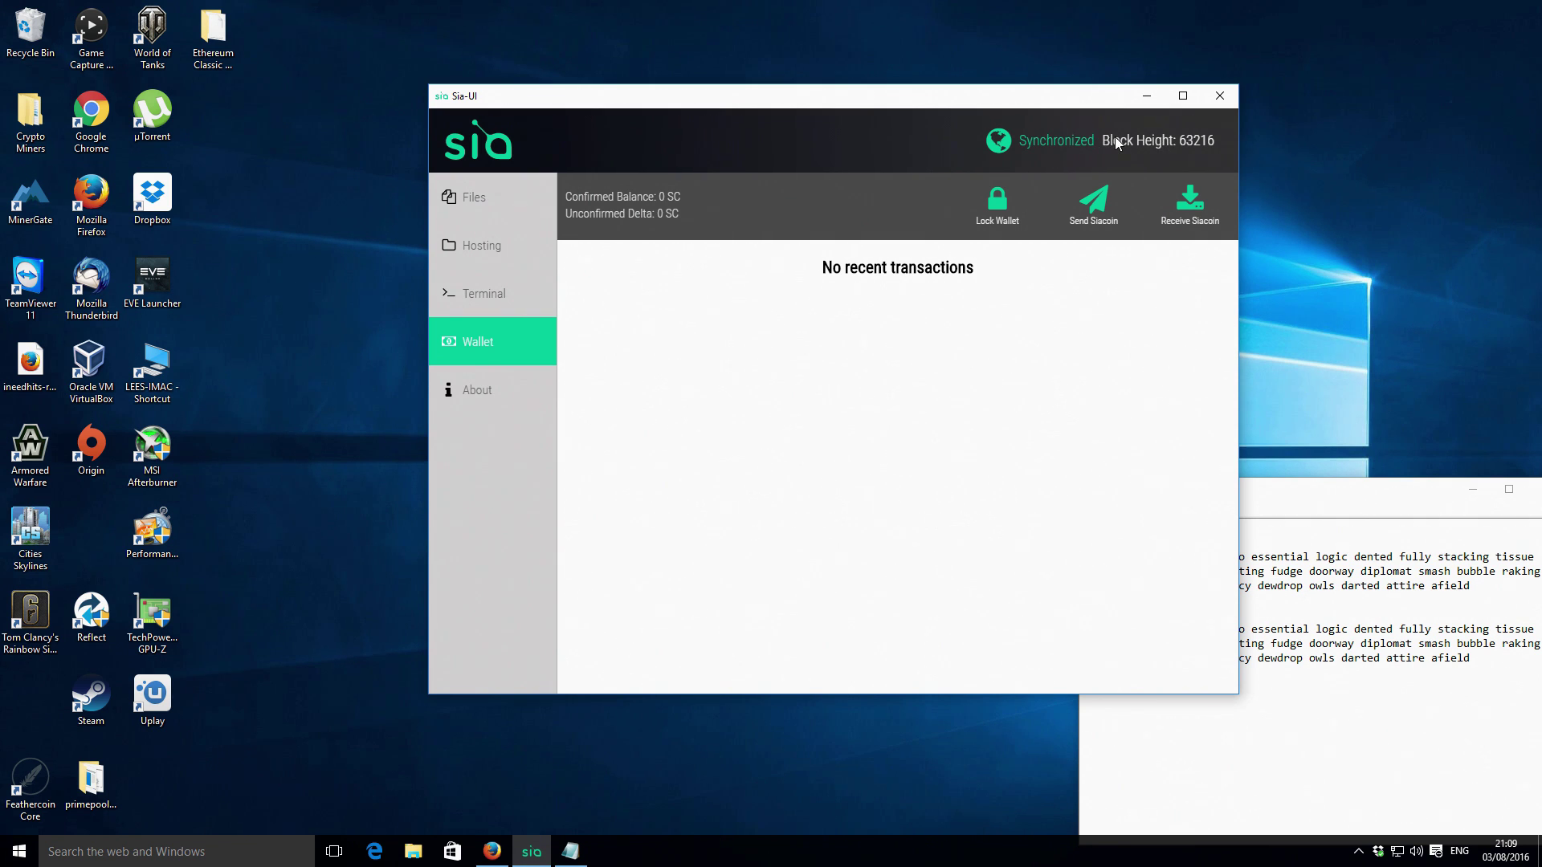
Copy the first Siacoin receive address into the Notepad notes
{"action": "left_click", "coordinate": [1193, 210]}
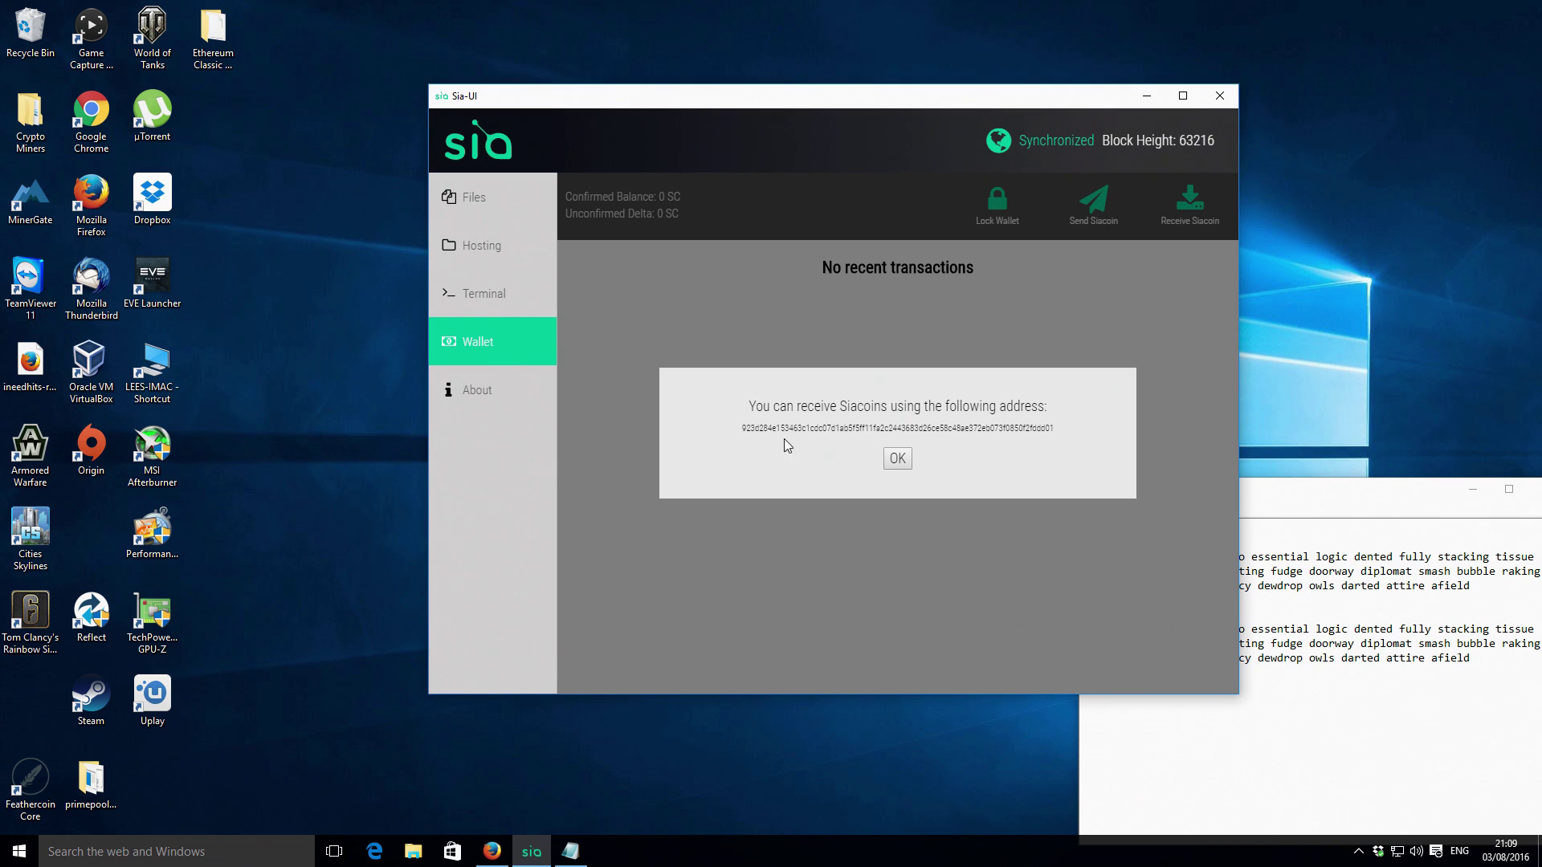
{"action": "left_click_drag", "start_coordinate": [741, 428], "coordinate": [1056, 430]}
{"action": "key", "text": "ctrl+c"}
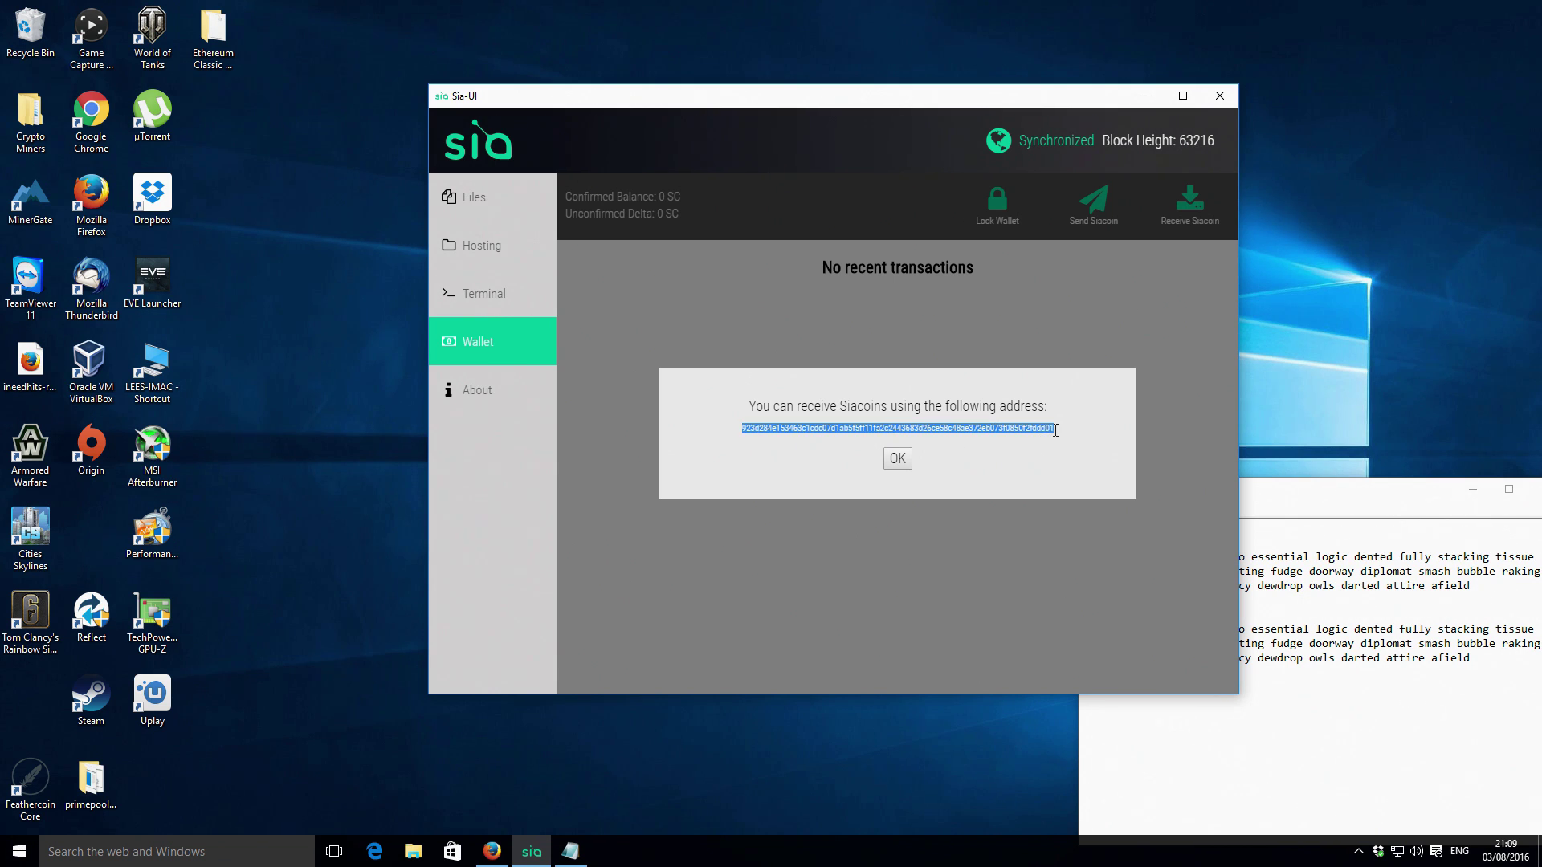
{"action": "left_click", "coordinate": [1367, 708]}
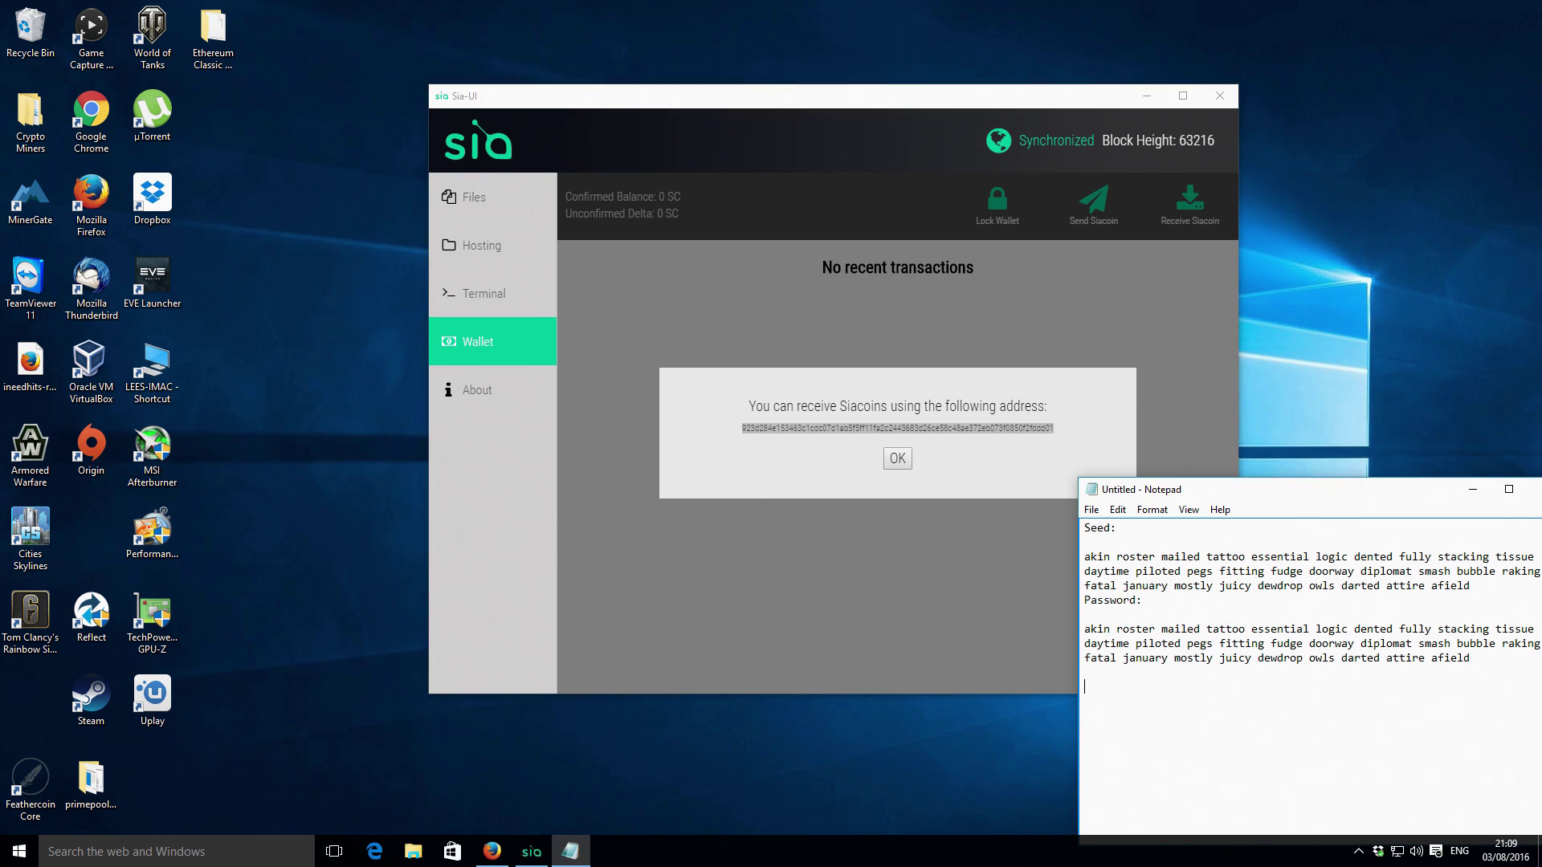
{"action": "key", "text": "ctrl+v"}
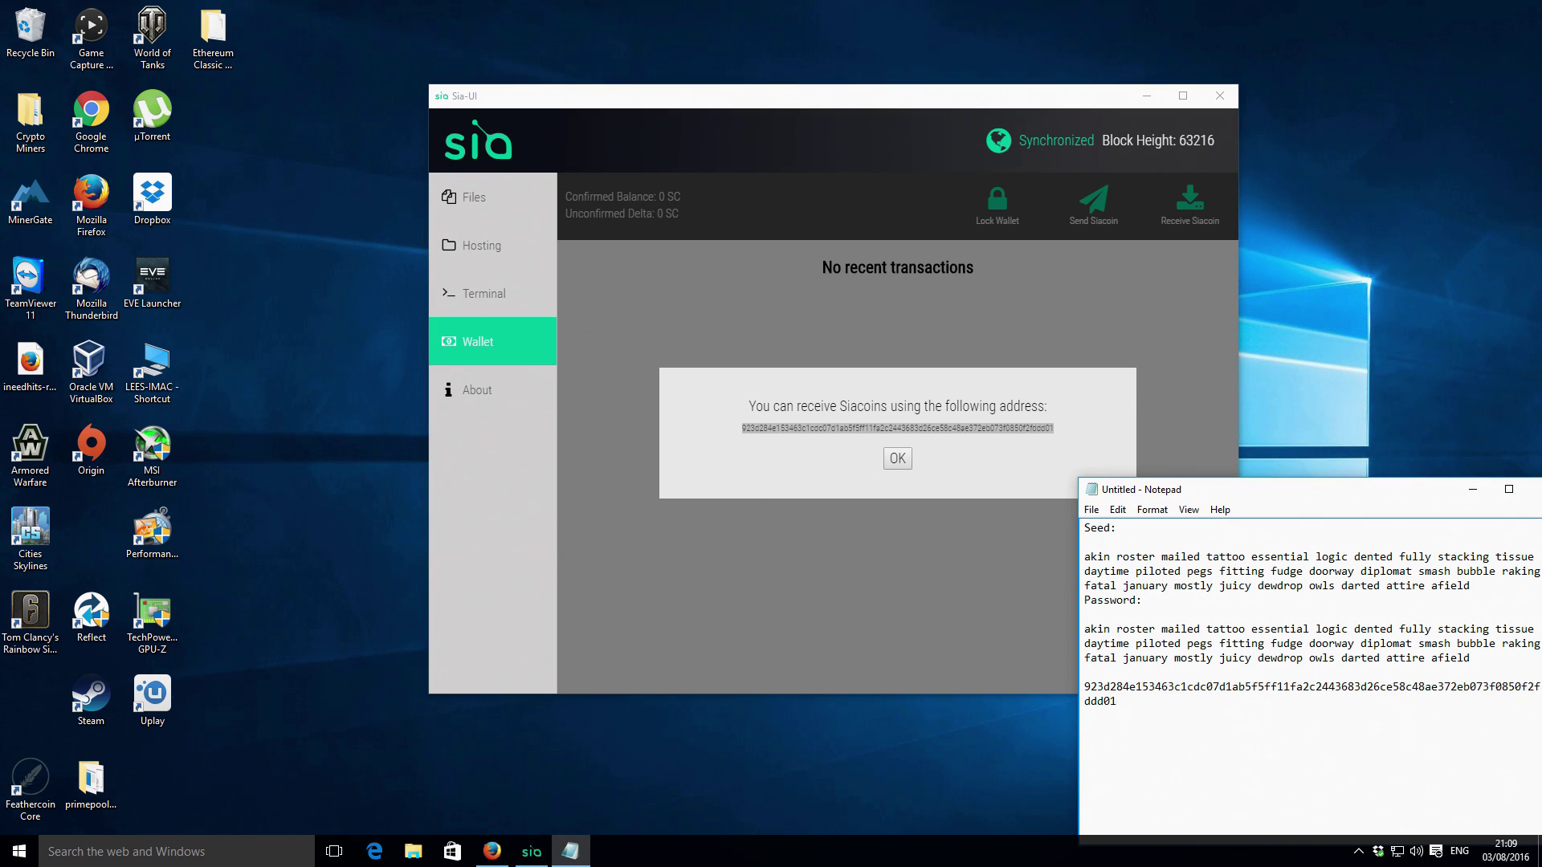
{"action": "left_click", "coordinate": [1040, 448]}
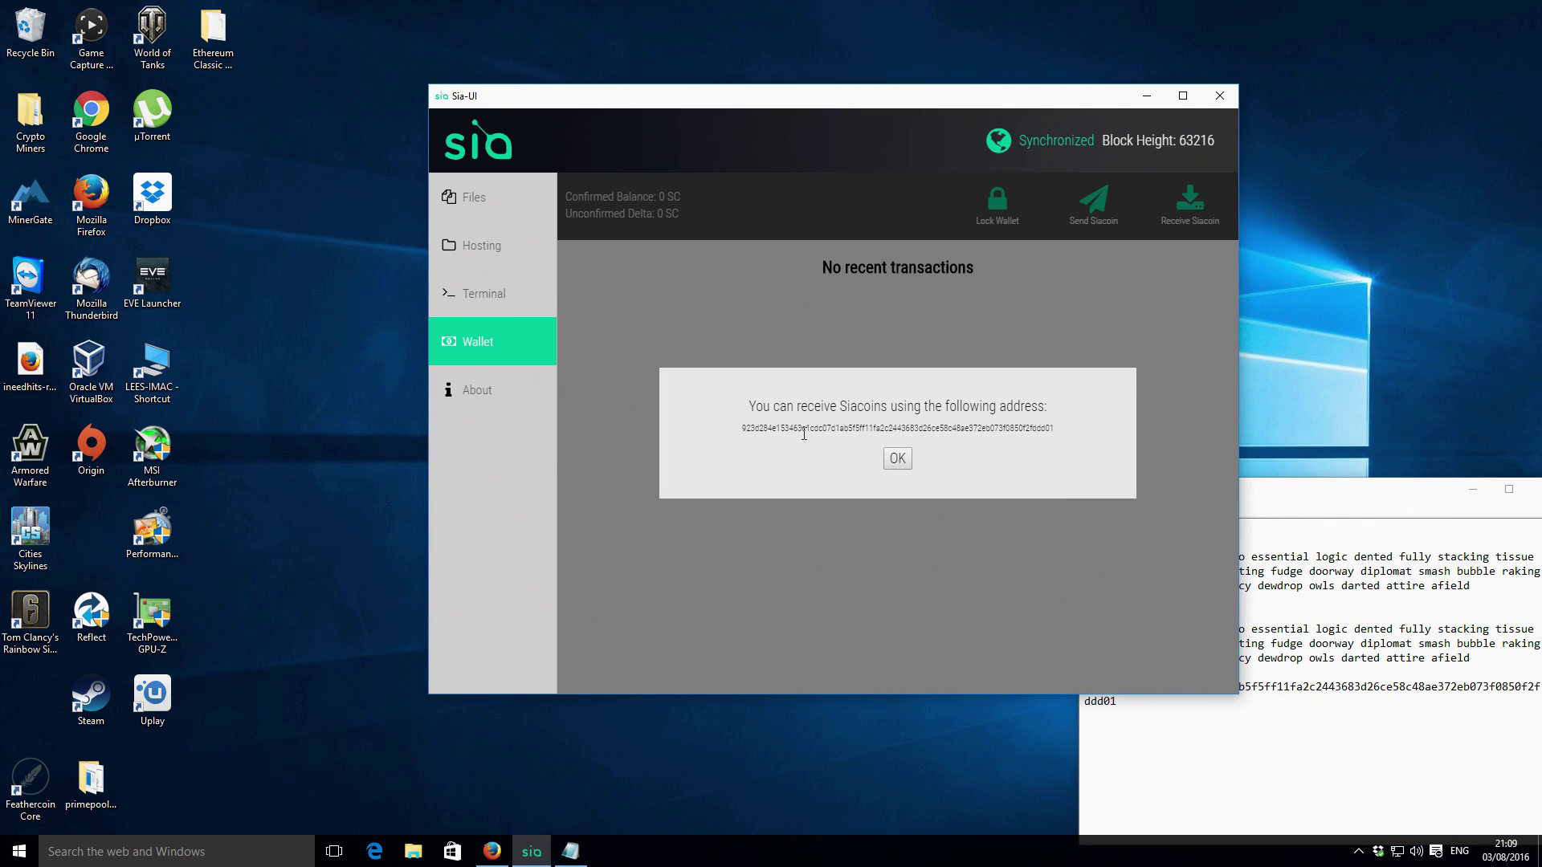
Copy the receive address again, close the dialog, and paste it as another Notepad line
{"action": "left_click_drag", "start_coordinate": [743, 429], "coordinate": [1058, 428]}
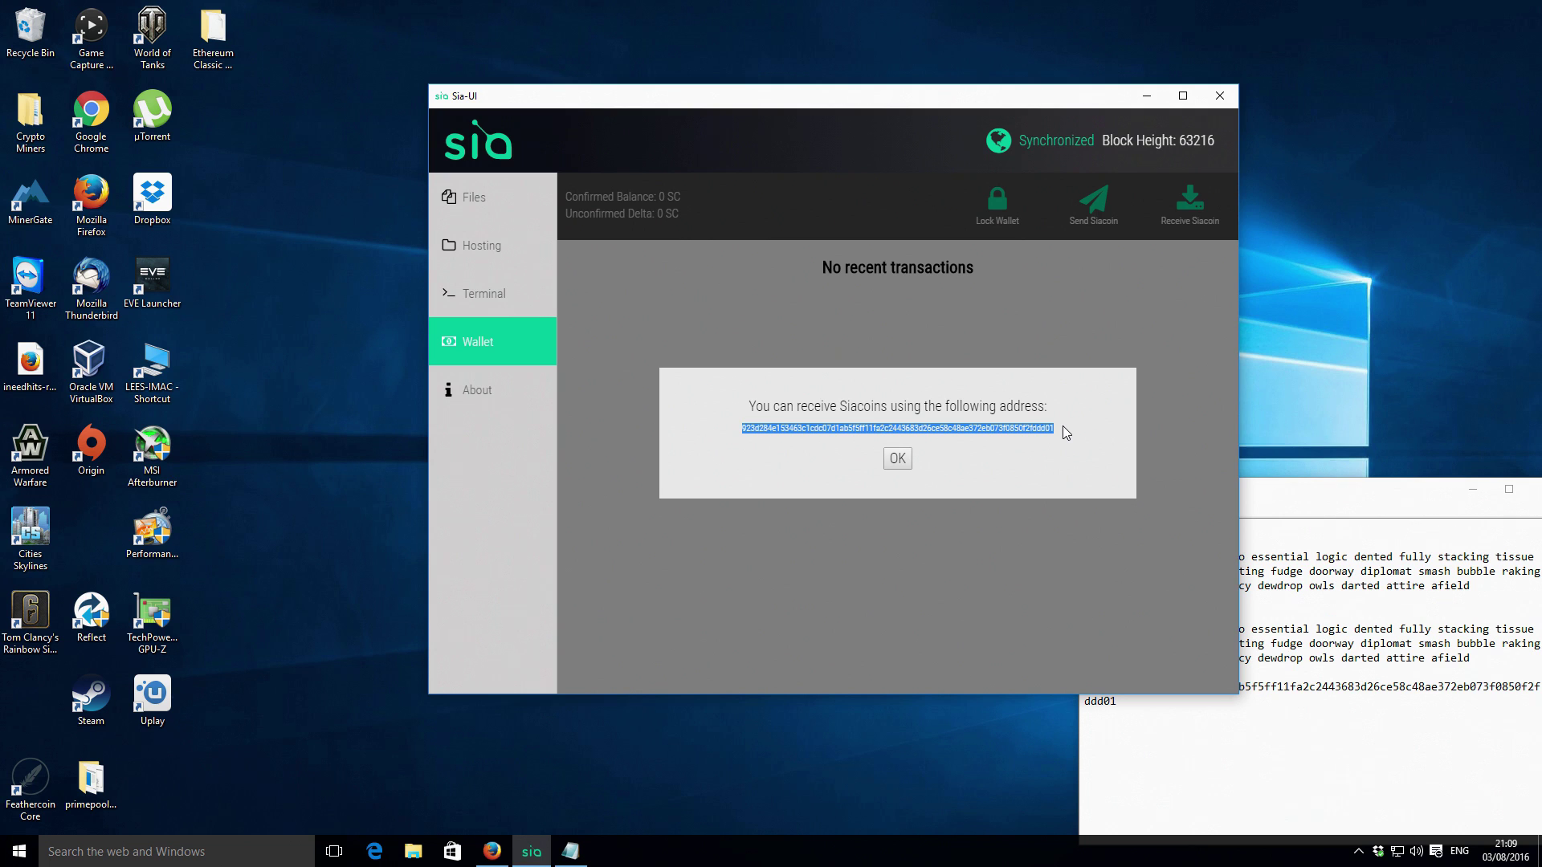
{"action": "left_click", "coordinate": [1062, 426]}
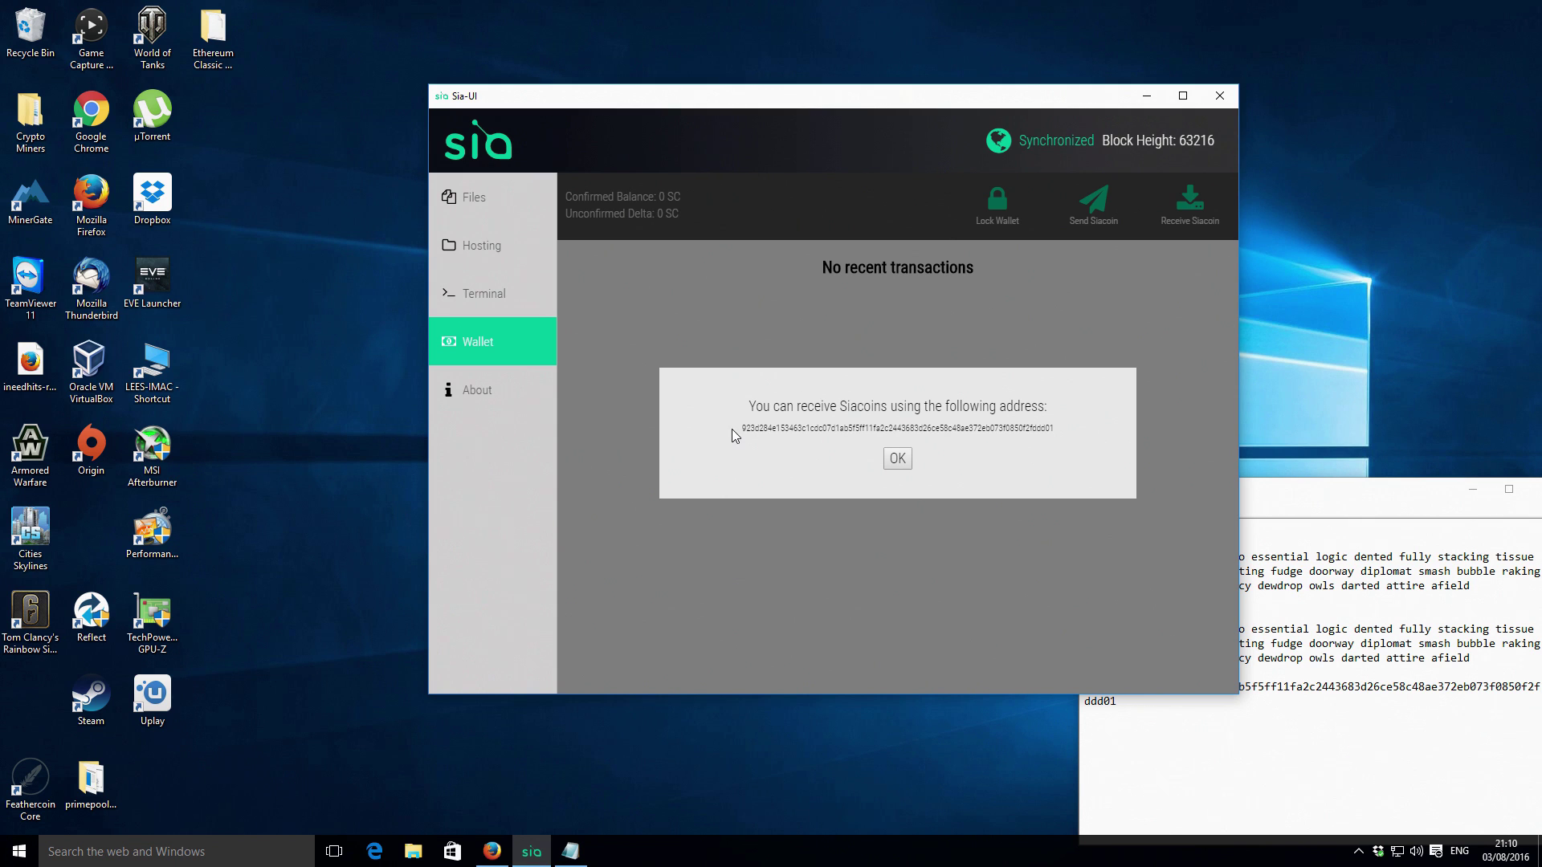
{"action": "left_click_drag", "start_coordinate": [739, 432], "coordinate": [1060, 431]}
{"action": "left_click", "coordinate": [898, 459]}
{"action": "key", "text": "alt+Tab"}
{"action": "type", "text": "b25ec54b07b956908f489c3412813b24bf02190bee985cf219318c9afd35f378575d4018b7d4"}
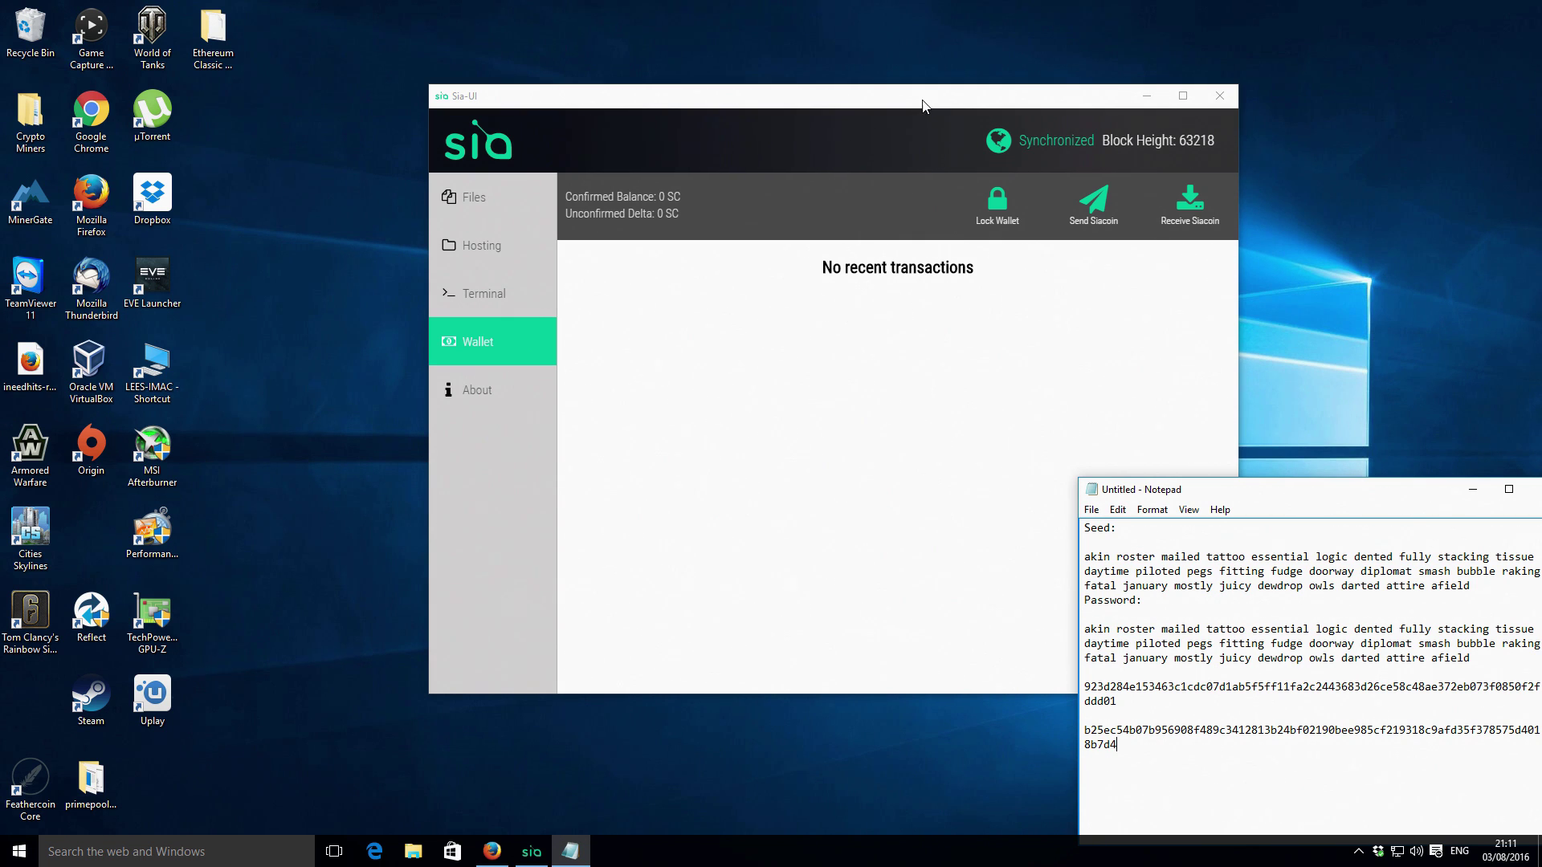
Enter 10 SC as the amount in the Send Siacoin form
{"action": "left_click", "coordinate": [1097, 206]}
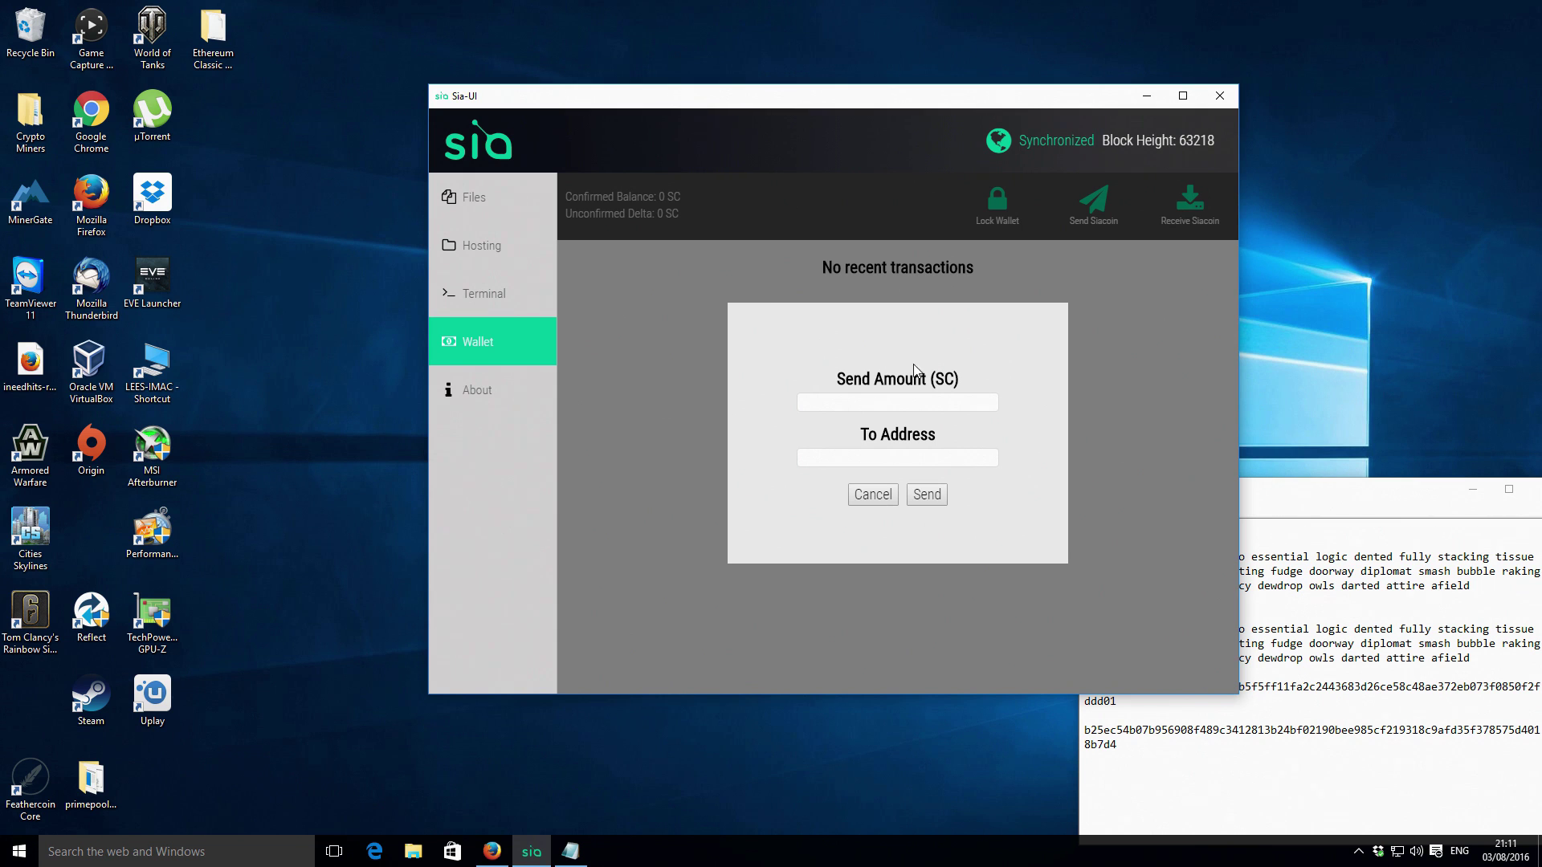
{"action": "left_click", "coordinate": [830, 404]}
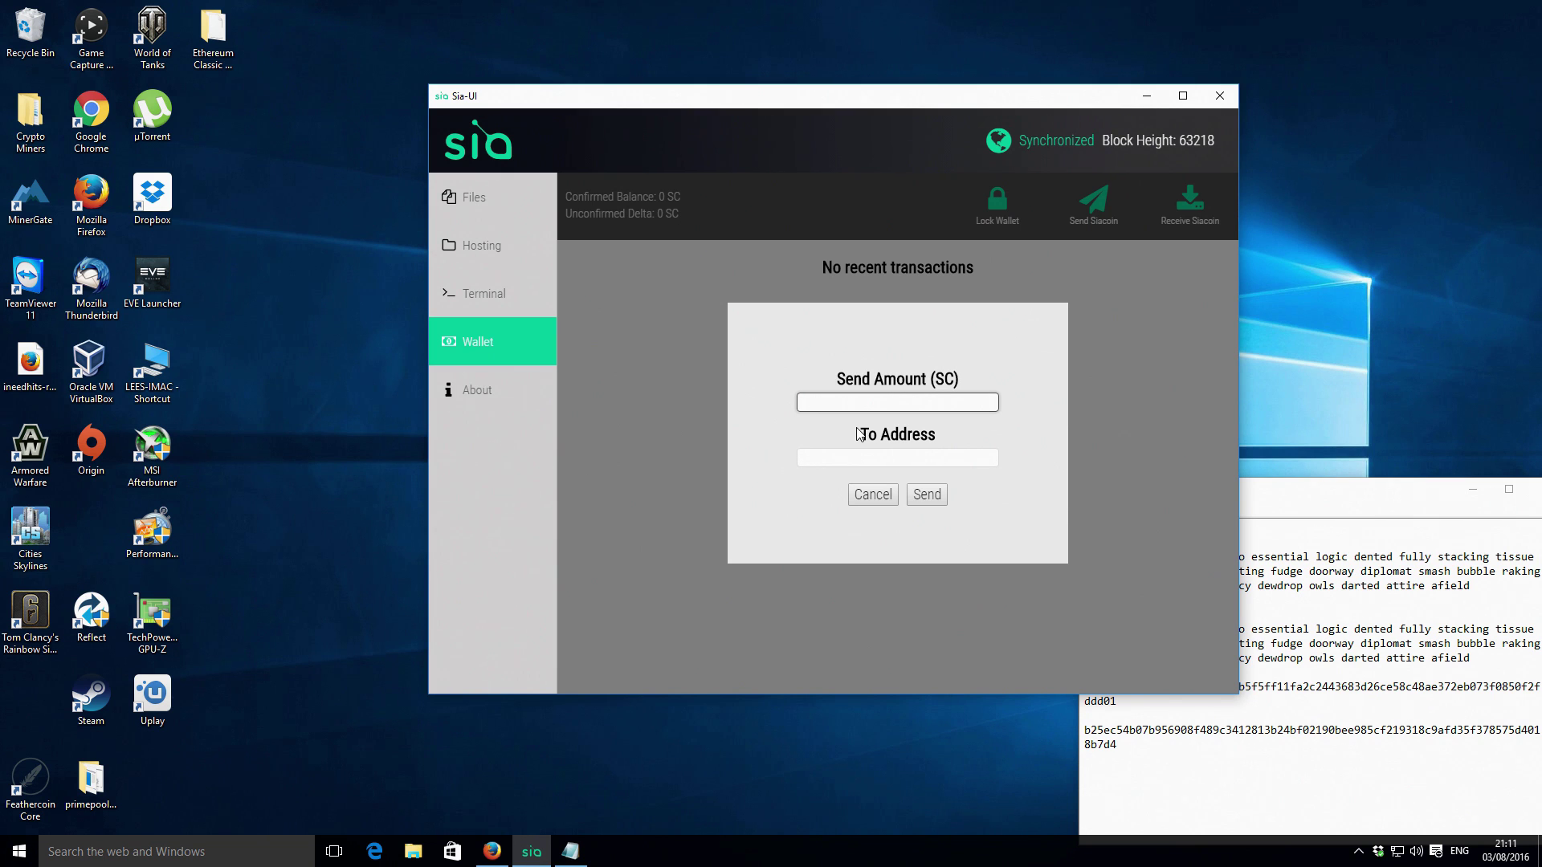
{"action": "type", "text": "10"}
{"action": "left_click_drag", "start_coordinate": [934, 378], "coordinate": [953, 378]}
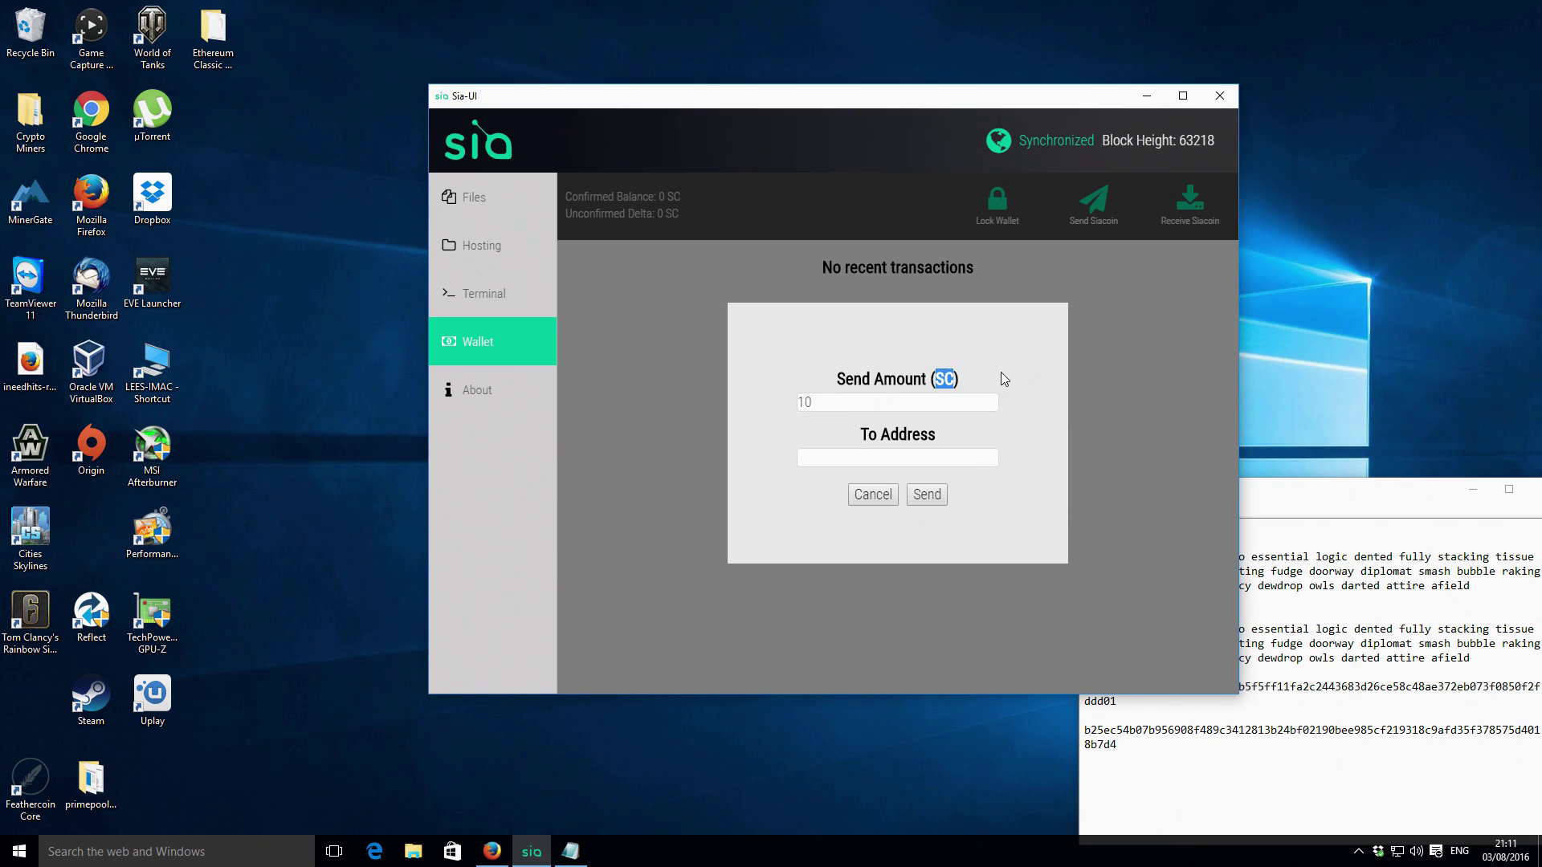
Paste the first saved receive address from Notepad as the send destination
{"action": "left_click", "coordinate": [898, 458]}
{"action": "left_click", "coordinate": [1142, 771]}
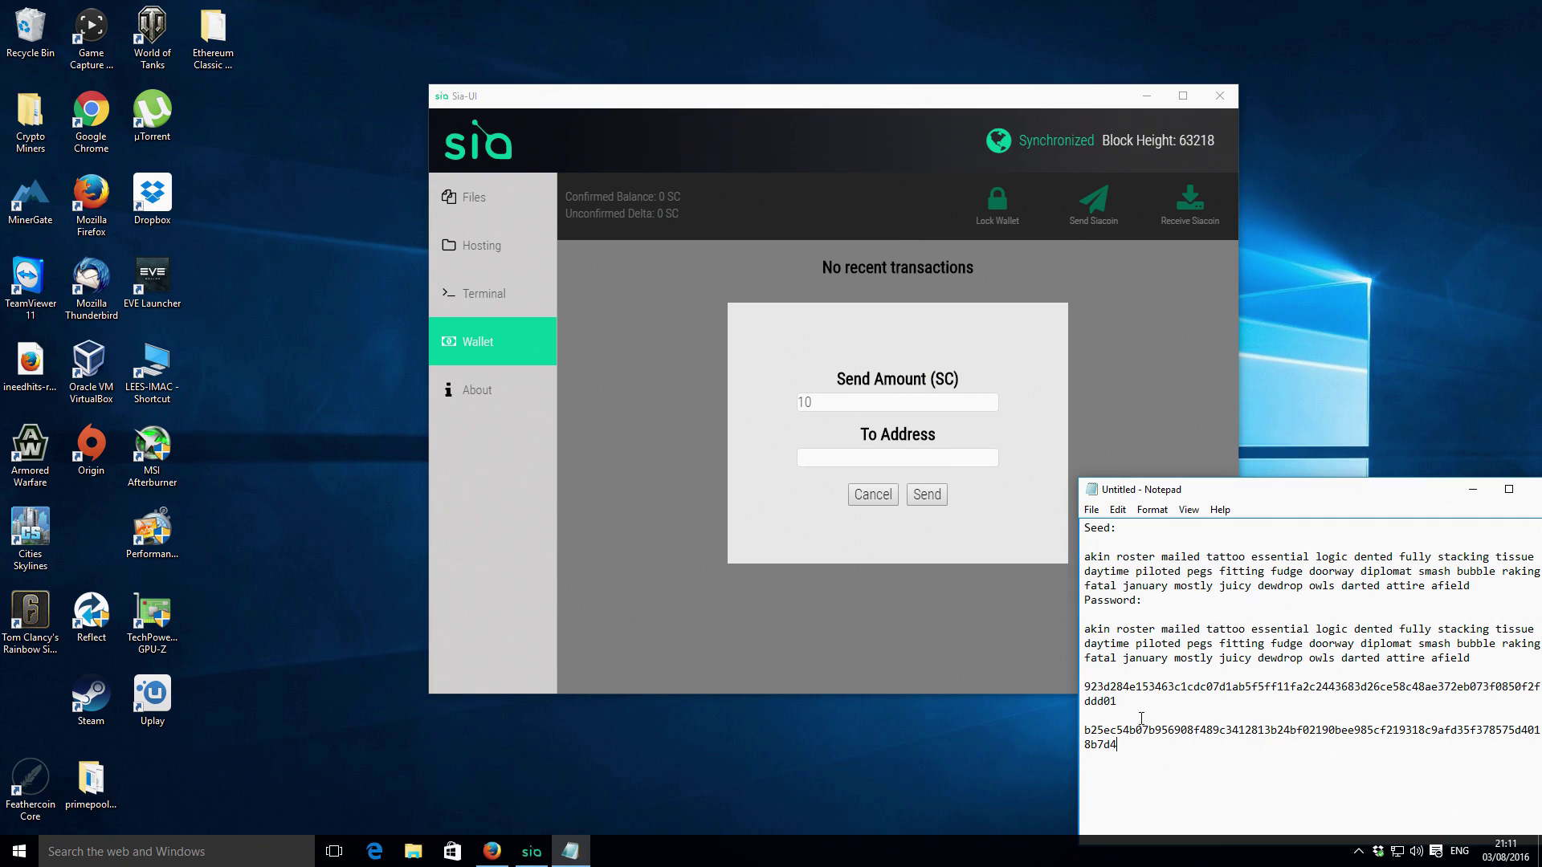
{"action": "left_click_drag", "start_coordinate": [1117, 701], "coordinate": [1086, 688]}
{"action": "key", "text": "ctrl+c"}
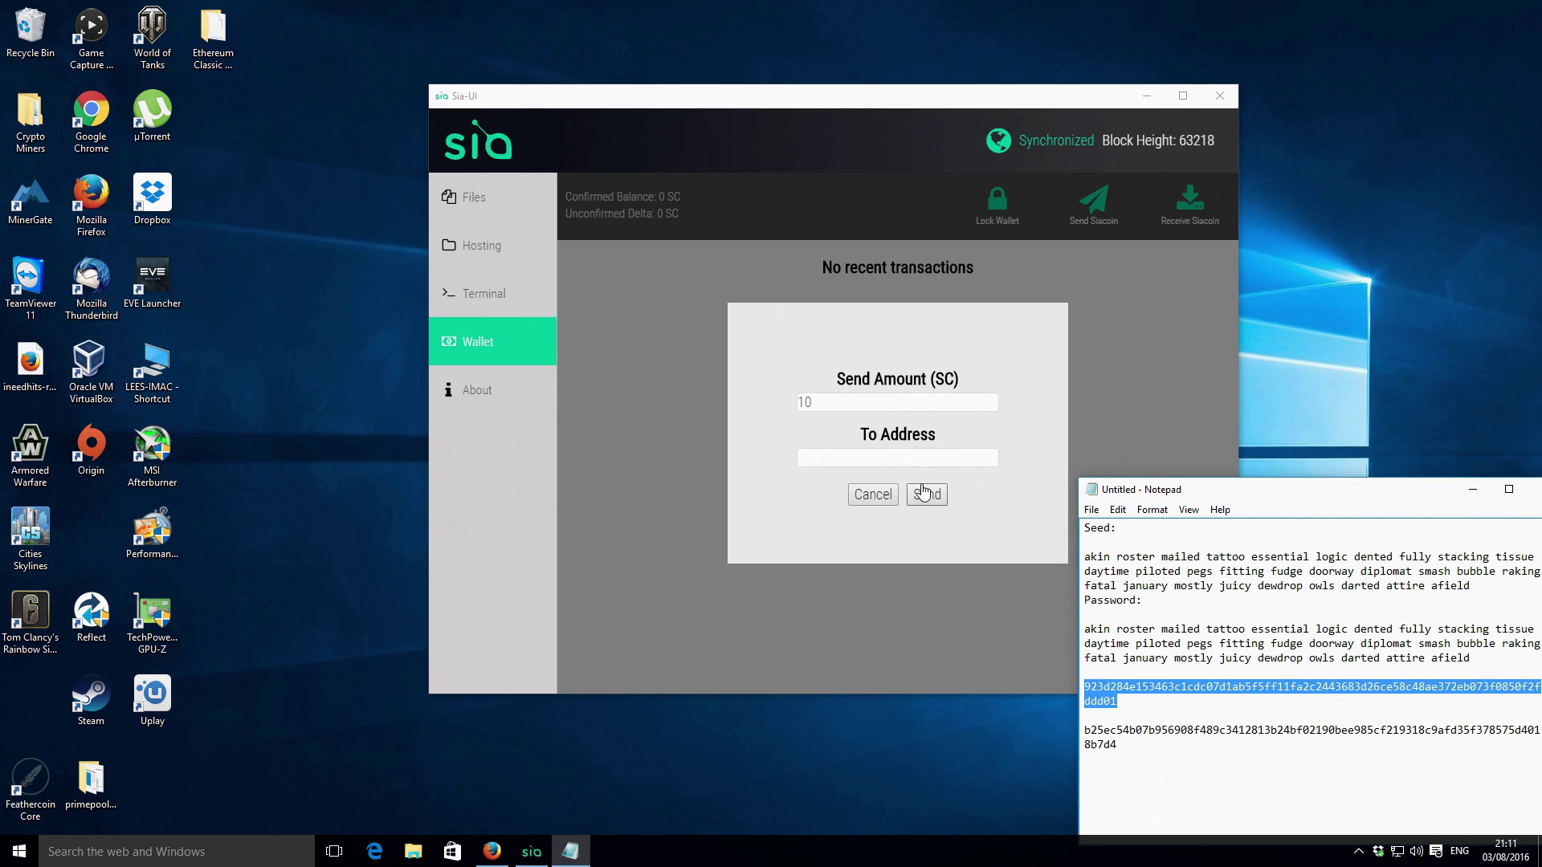
{"action": "left_click", "coordinate": [924, 458]}
{"action": "key", "text": "ctrl+v"}
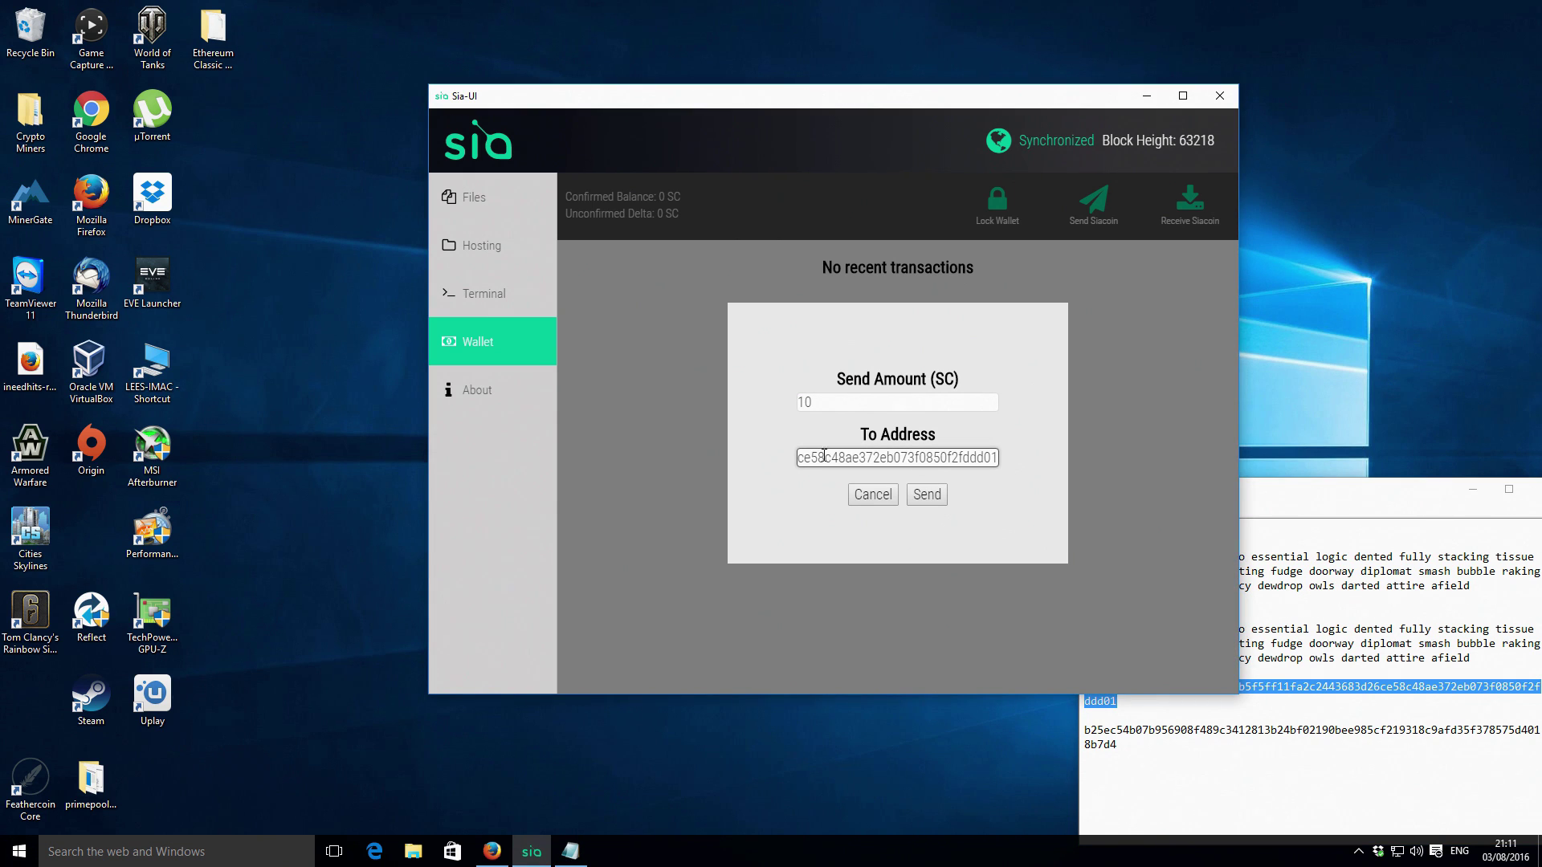
Submit the send, dismiss the insufficient balance error, and cancel the form
{"action": "left_click", "coordinate": [926, 497]}
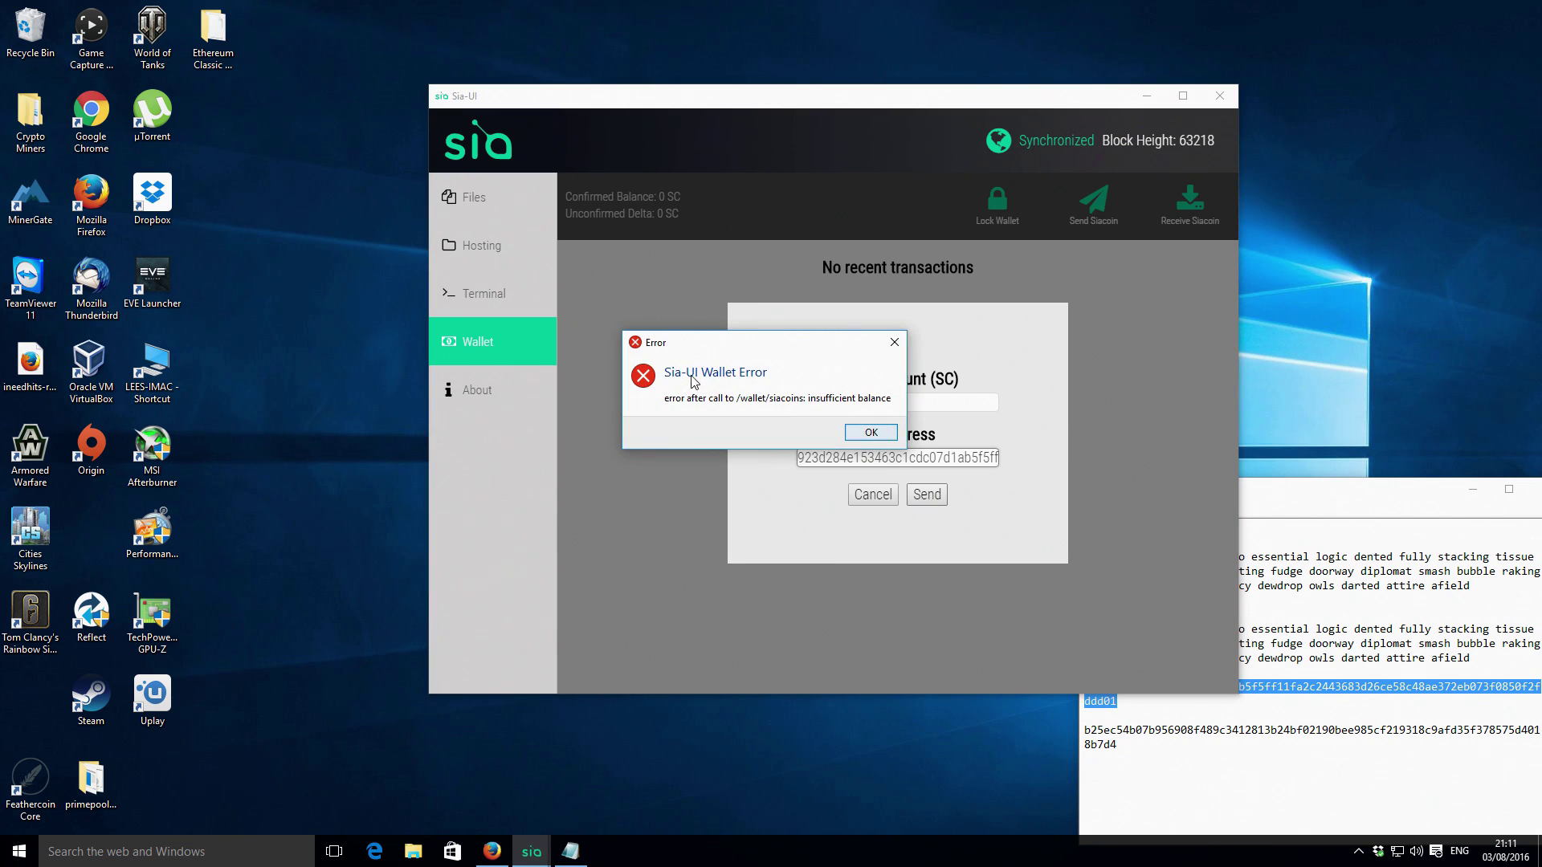
{"action": "left_click", "coordinate": [871, 434]}
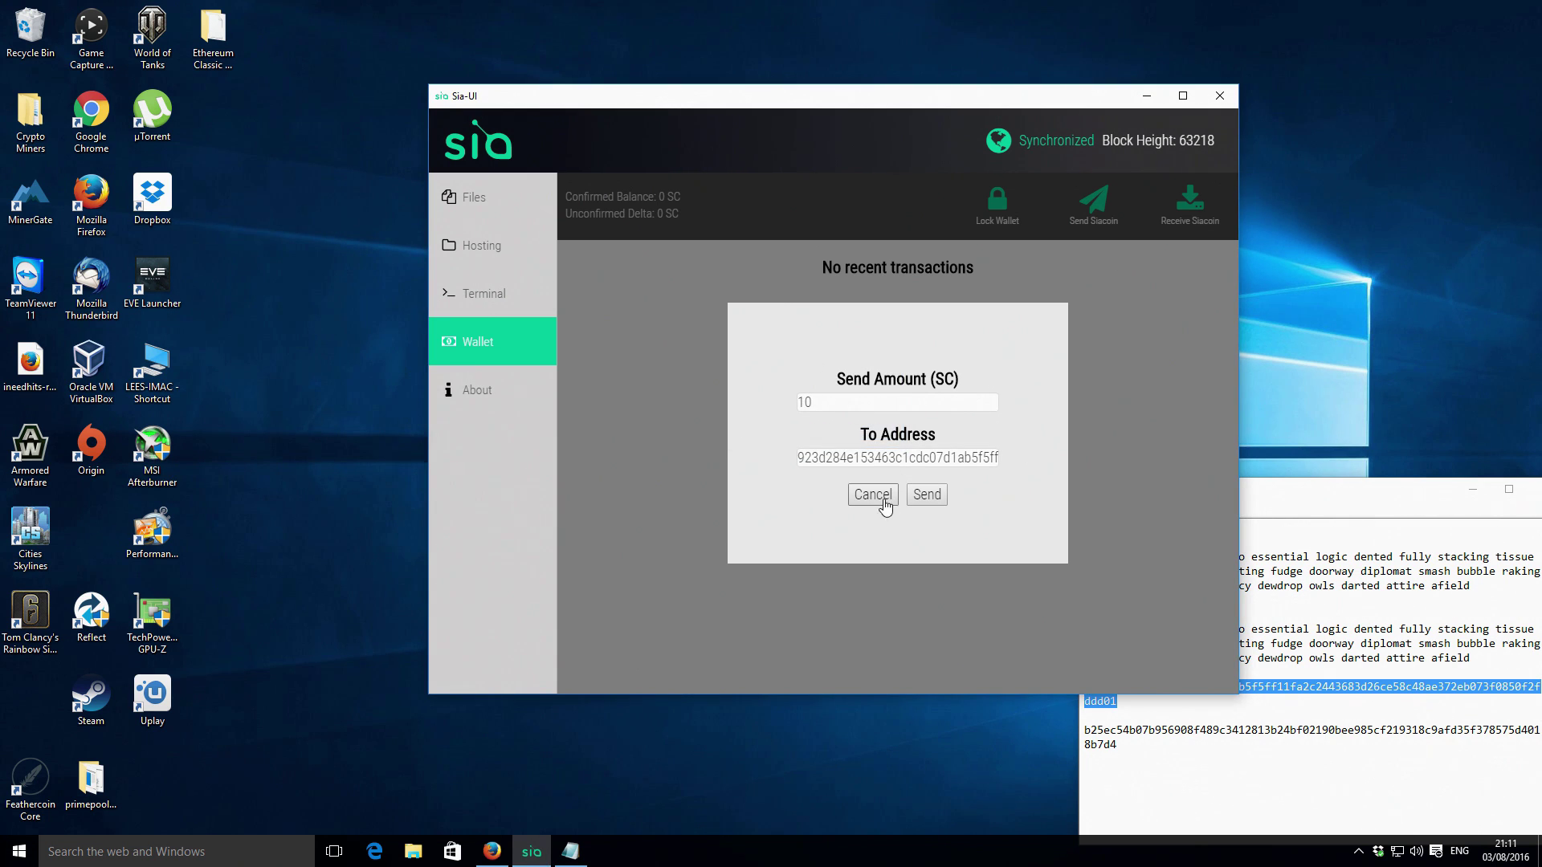
{"action": "left_click", "coordinate": [873, 496]}
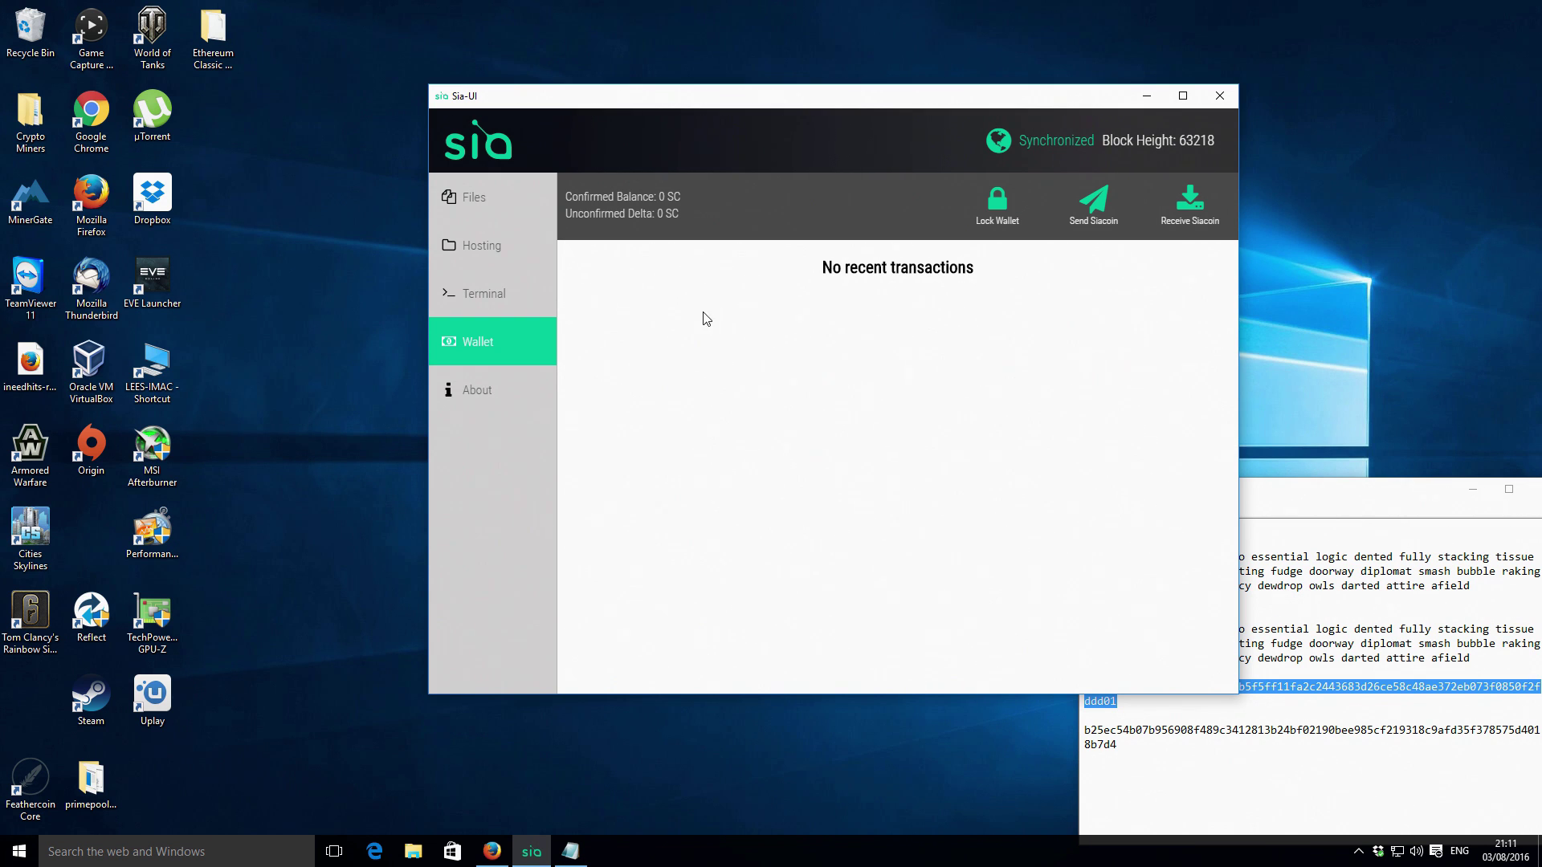
Show Sia-UI's Files section, with no files uploaded and 0 B of 0 B used
{"action": "left_click", "coordinate": [474, 201]}
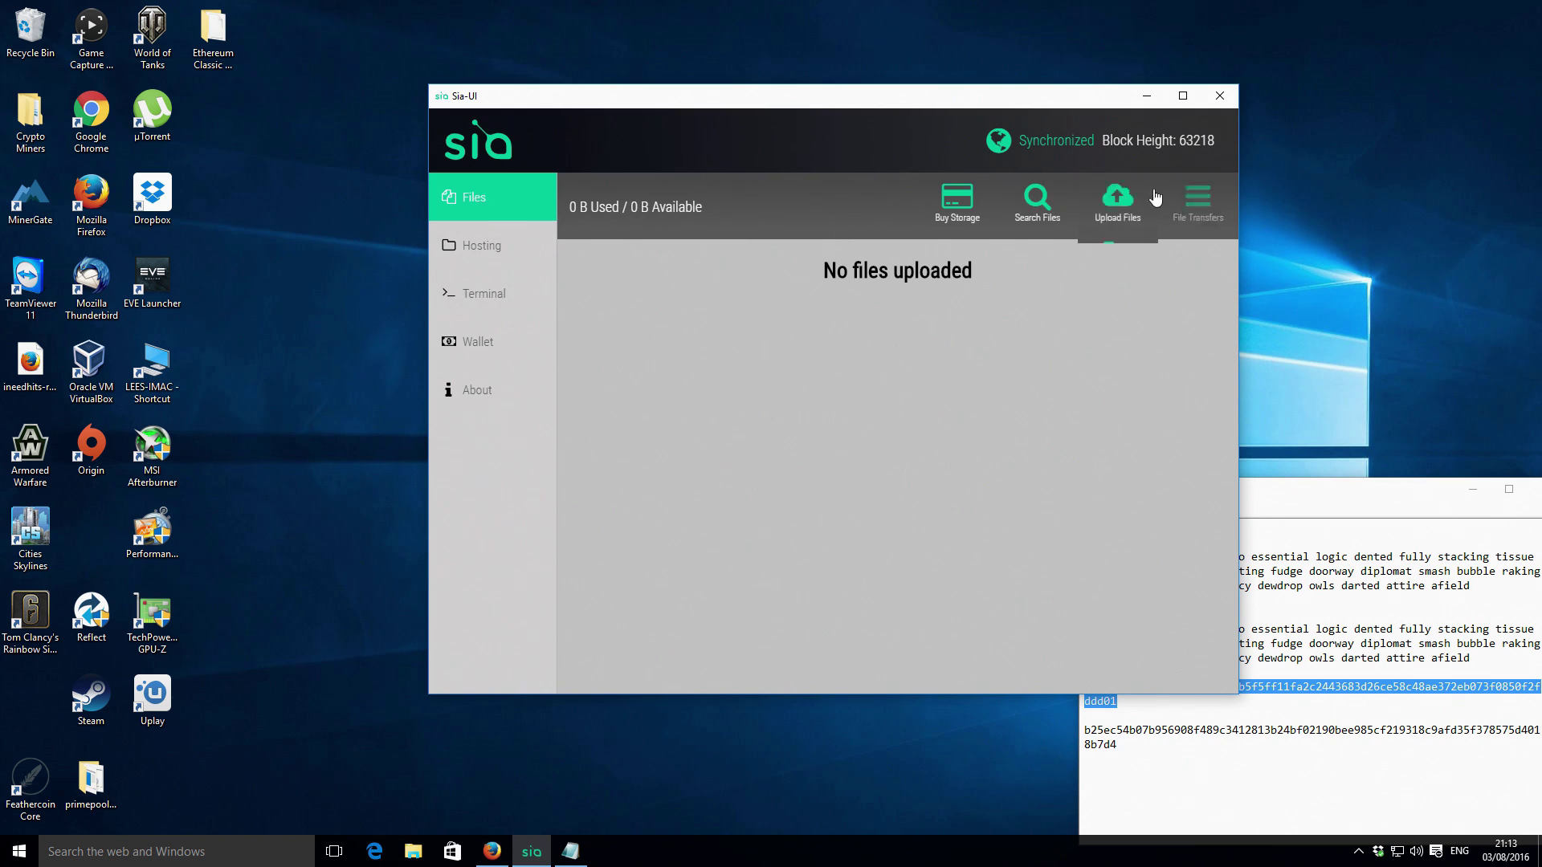
Look through the Hosting and Terminal sections, then return to the Wallet section
{"action": "left_click", "coordinate": [483, 250]}
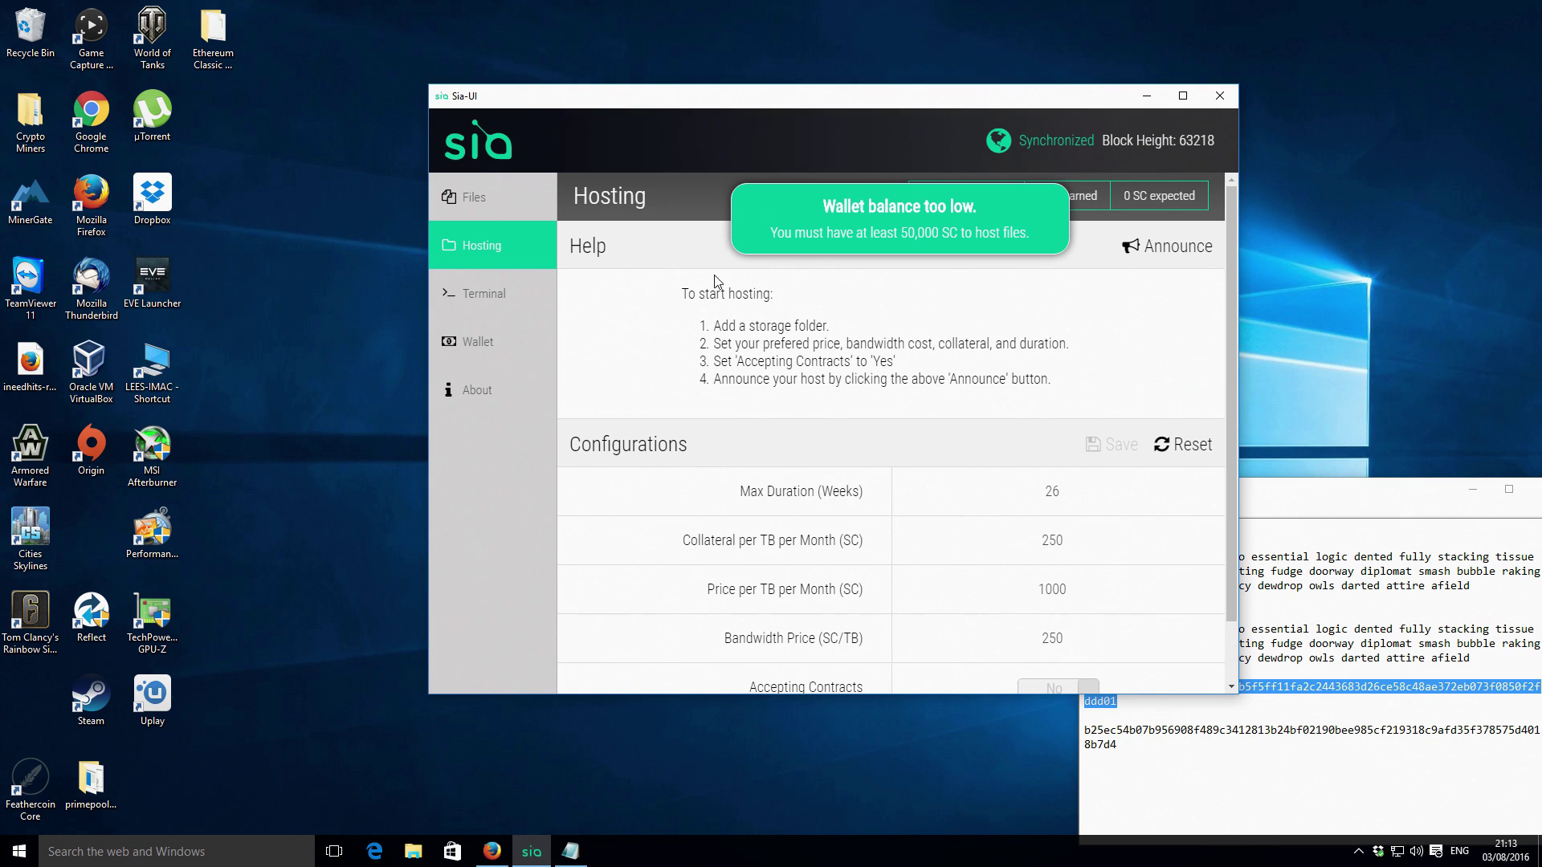
{"action": "left_click", "coordinate": [492, 294]}
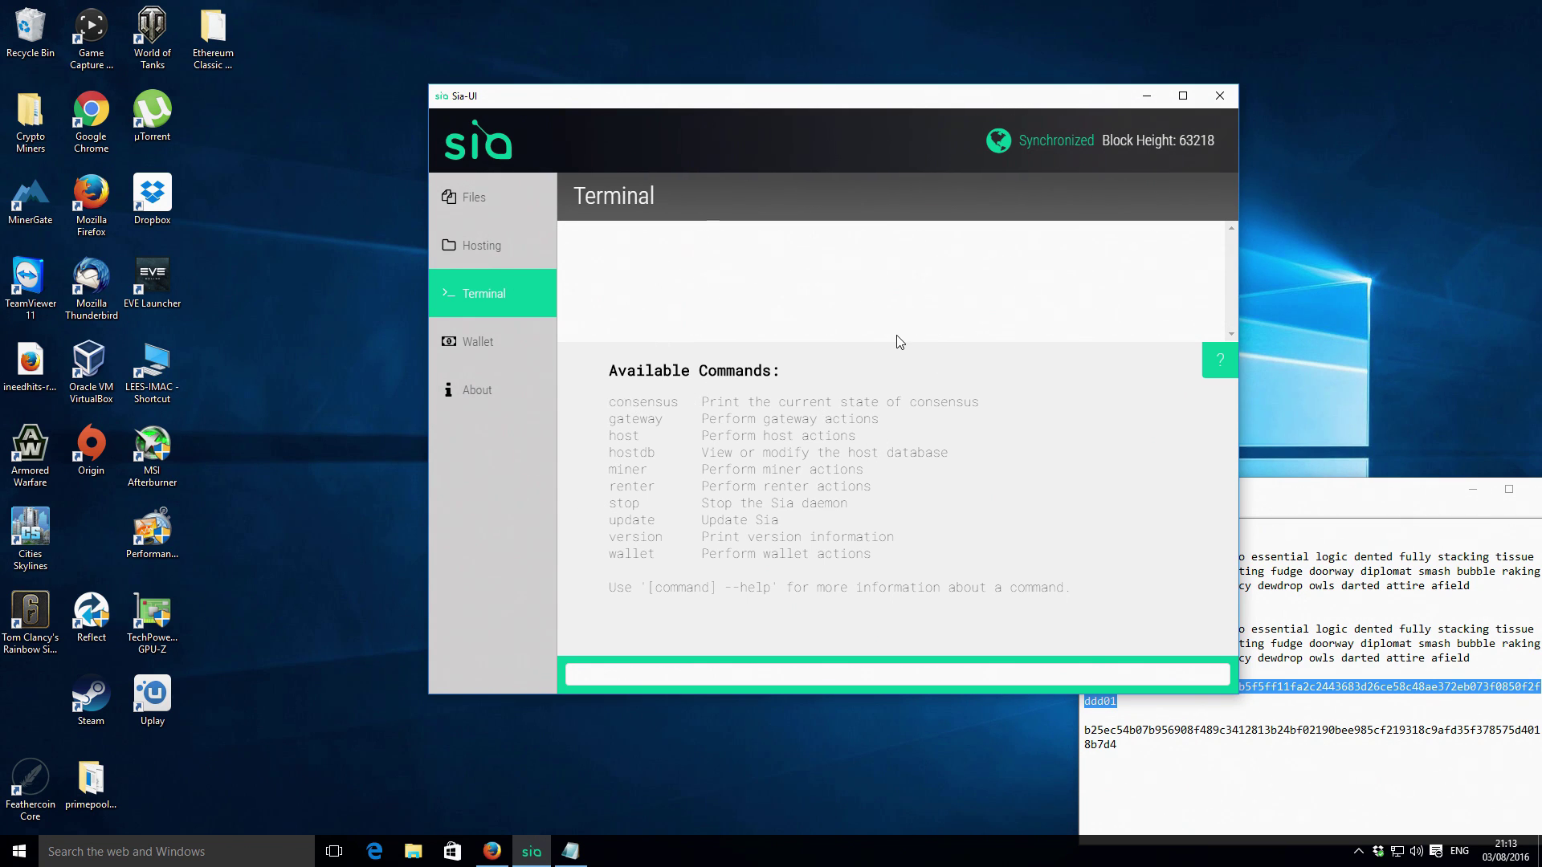
{"action": "left_click", "coordinate": [471, 340]}
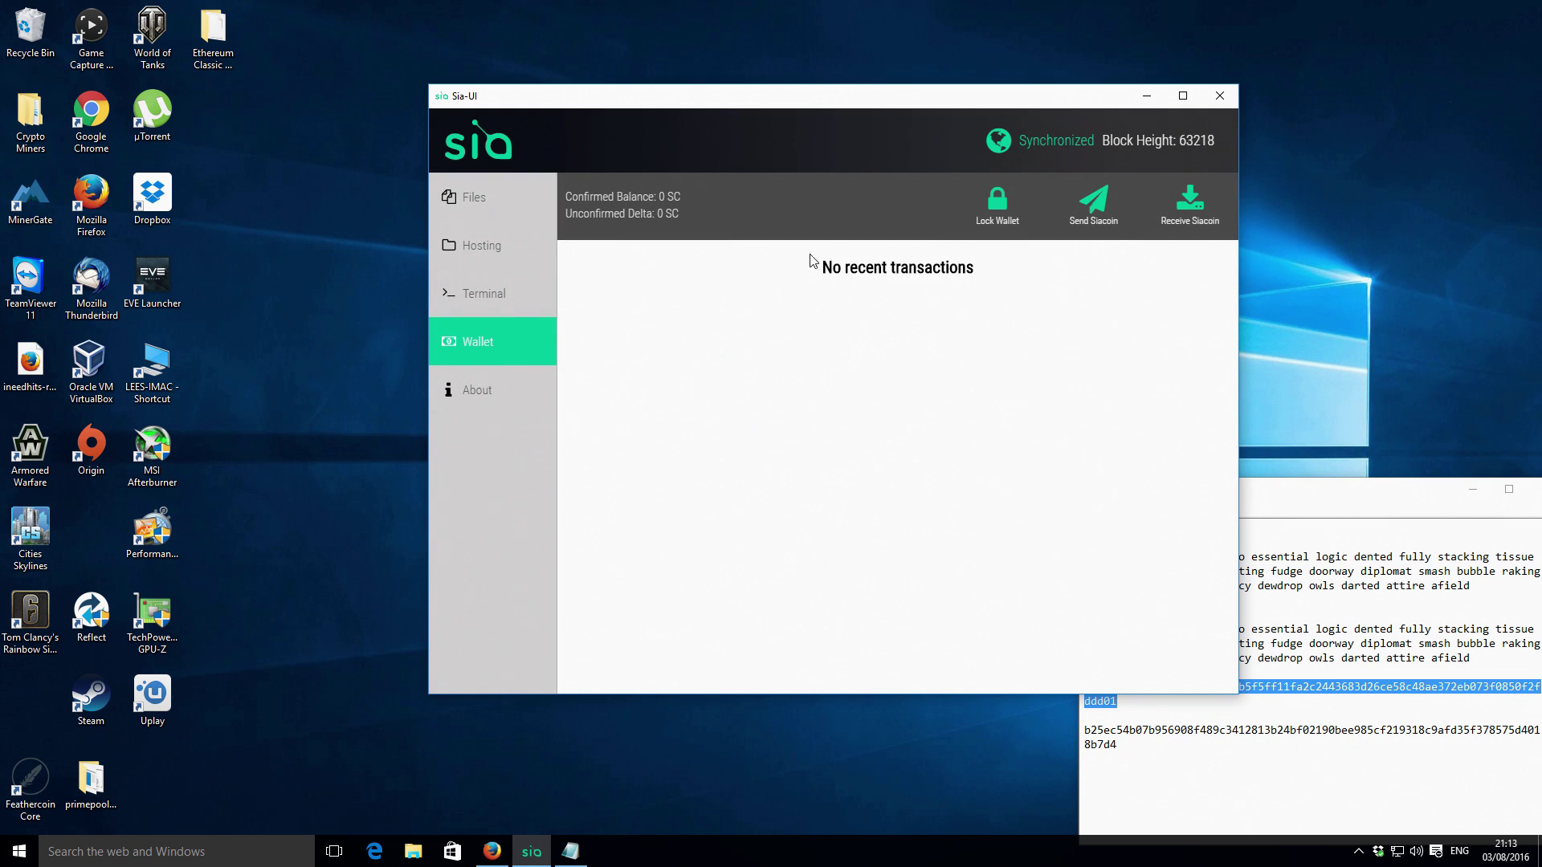
On the About page, highlight the versions Sia UI 1.0.2 and Sia 1.0.1
{"action": "left_click", "coordinate": [474, 391]}
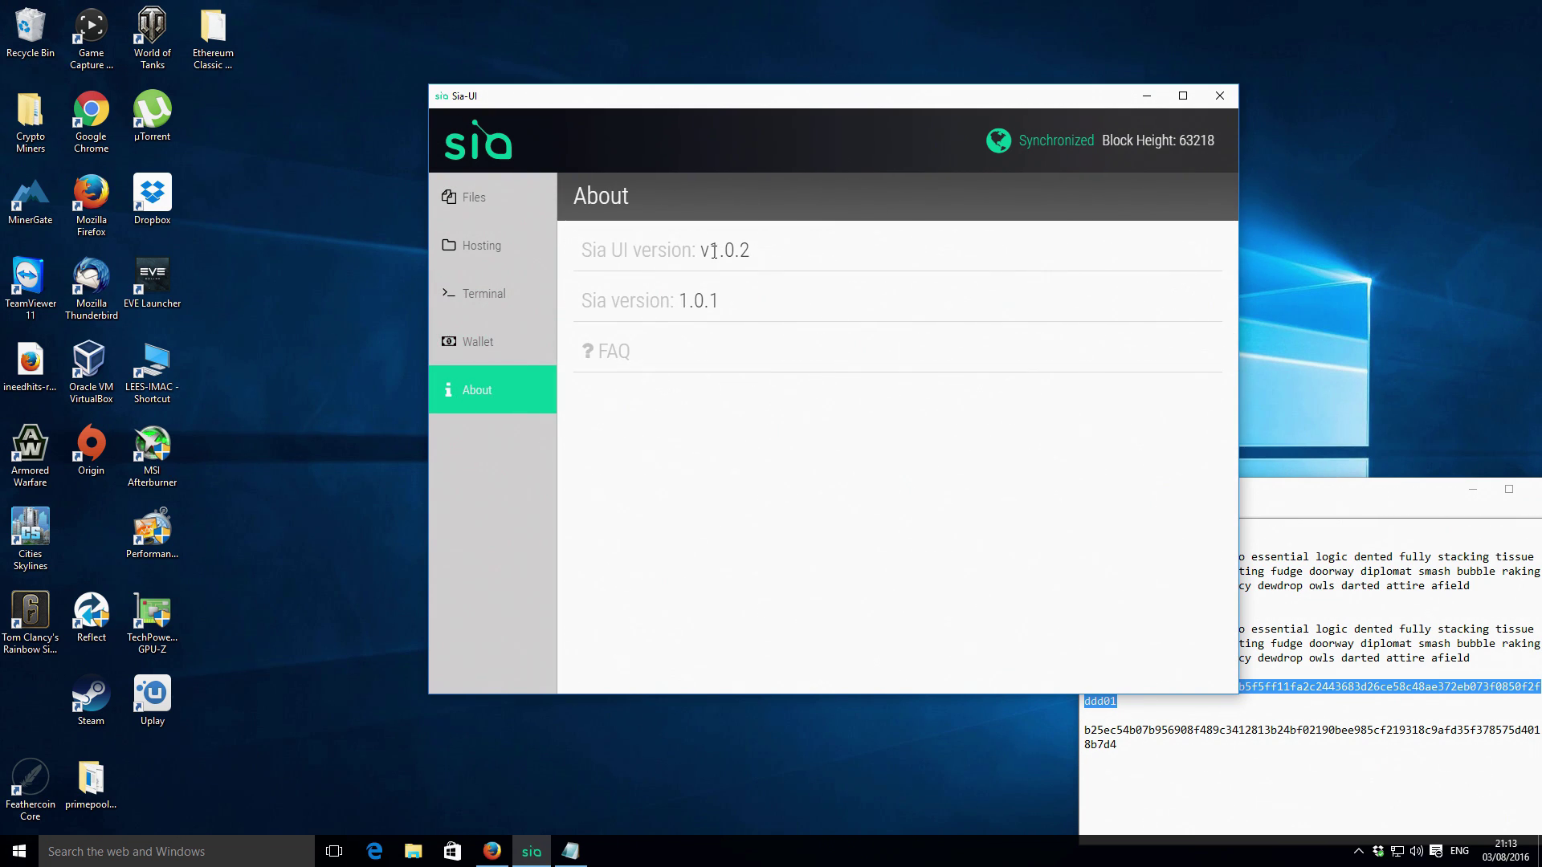
{"action": "left_click_drag", "start_coordinate": [714, 251], "coordinate": [757, 256]}
{"action": "left_click", "coordinate": [757, 257]}
{"action": "left_click_drag", "start_coordinate": [679, 302], "coordinate": [723, 302]}
{"action": "left_click", "coordinate": [729, 305]}
Return Sia-UI to Files and move the Notepad notes window up-left into full view
{"action": "left_click", "coordinate": [472, 203]}
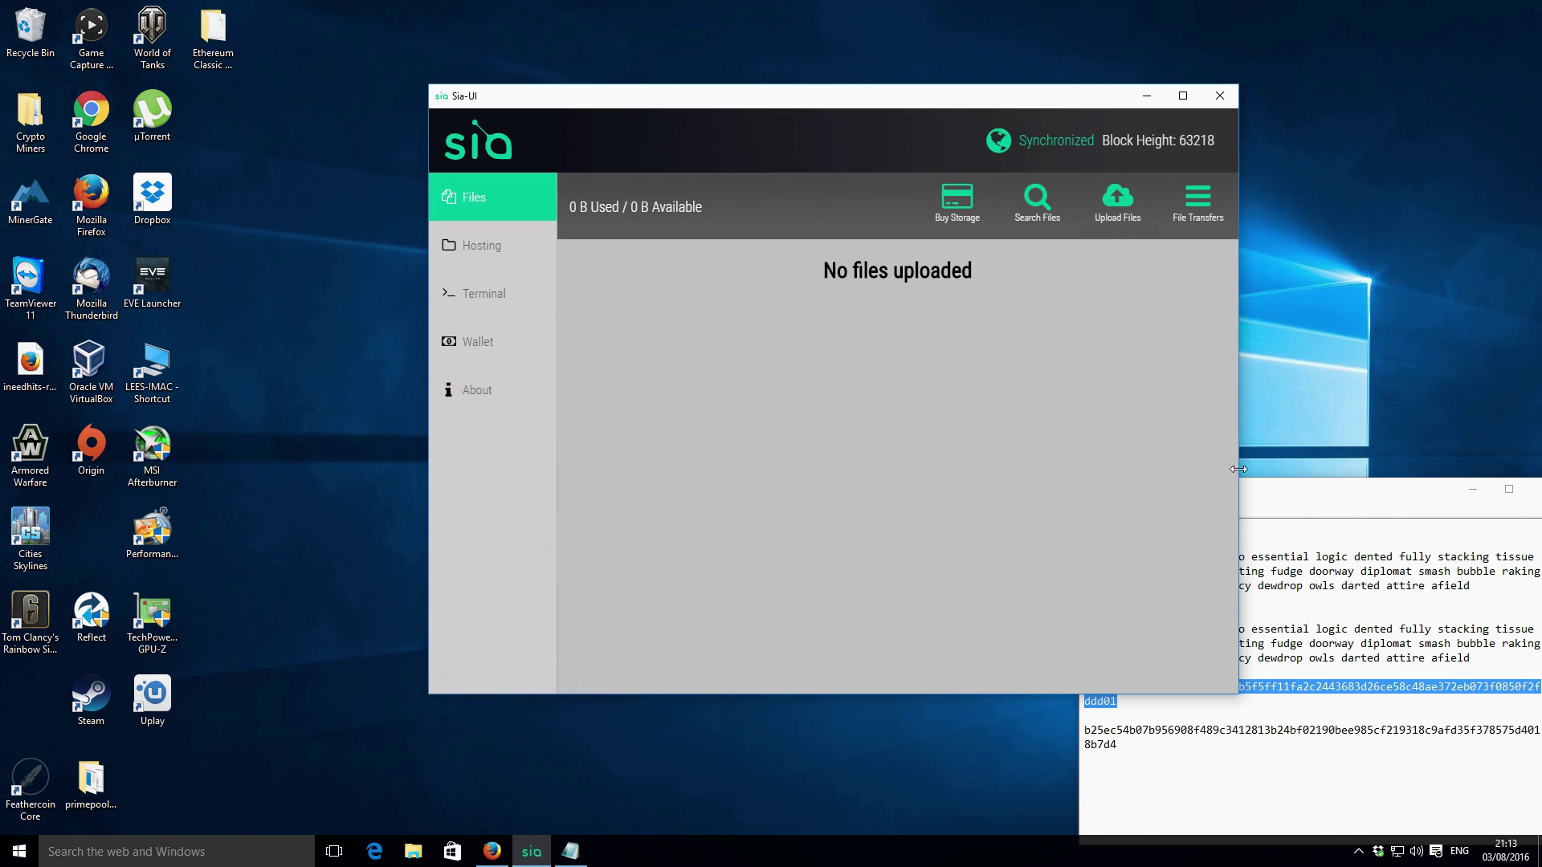
{"action": "left_click", "coordinate": [1326, 498]}
{"action": "left_click_drag", "start_coordinate": [1326, 498], "coordinate": [1174, 463]}
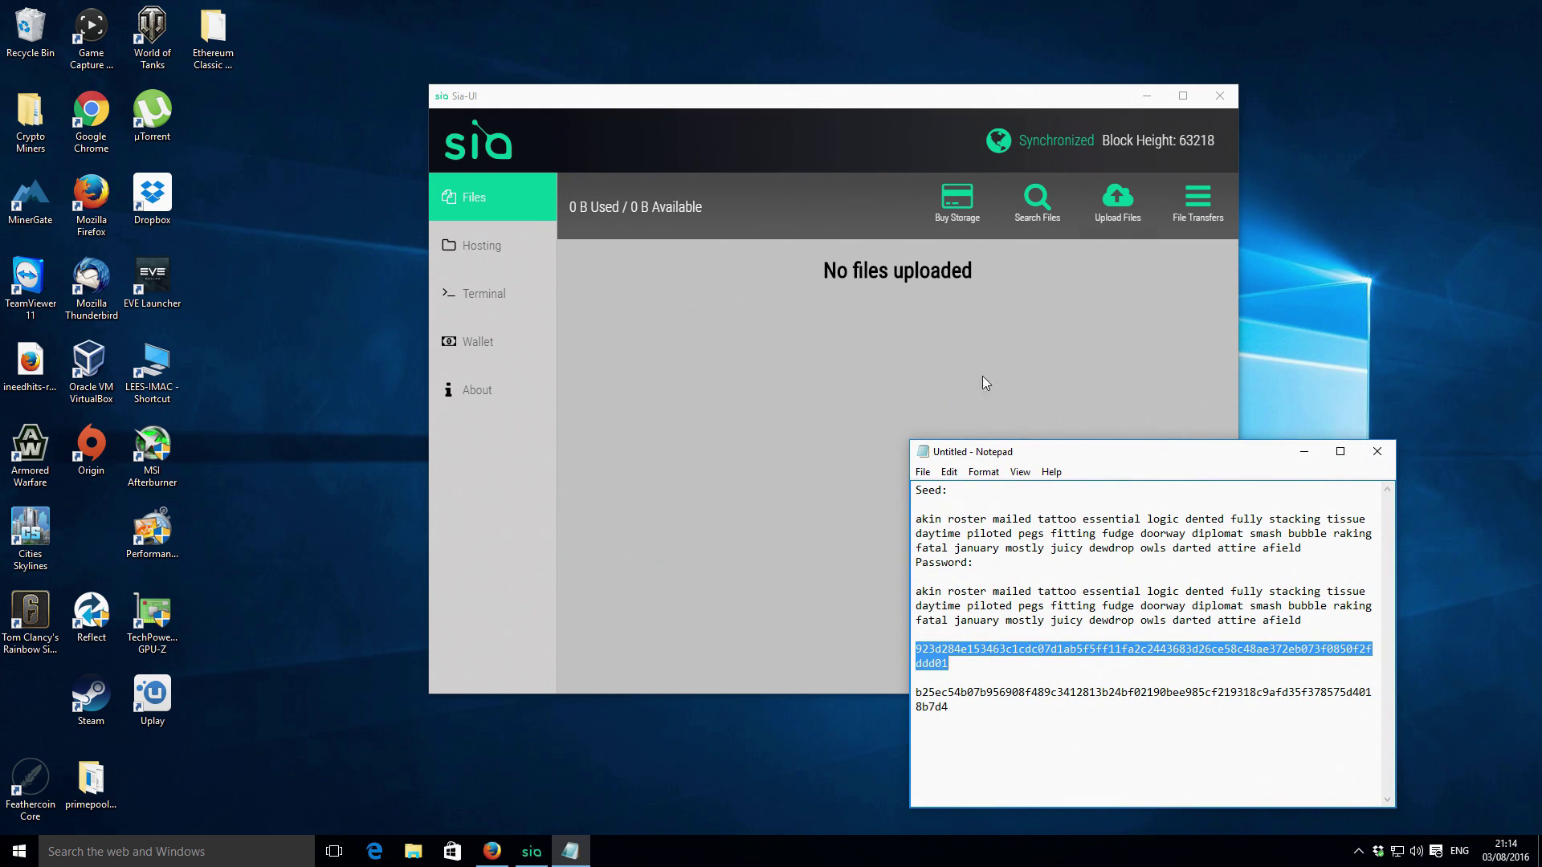
Select and deselect the seed, password and address notes in Notepad to review them
{"action": "left_click", "coordinate": [978, 526]}
{"action": "left_click_drag", "start_coordinate": [915, 519], "coordinate": [1272, 705]}
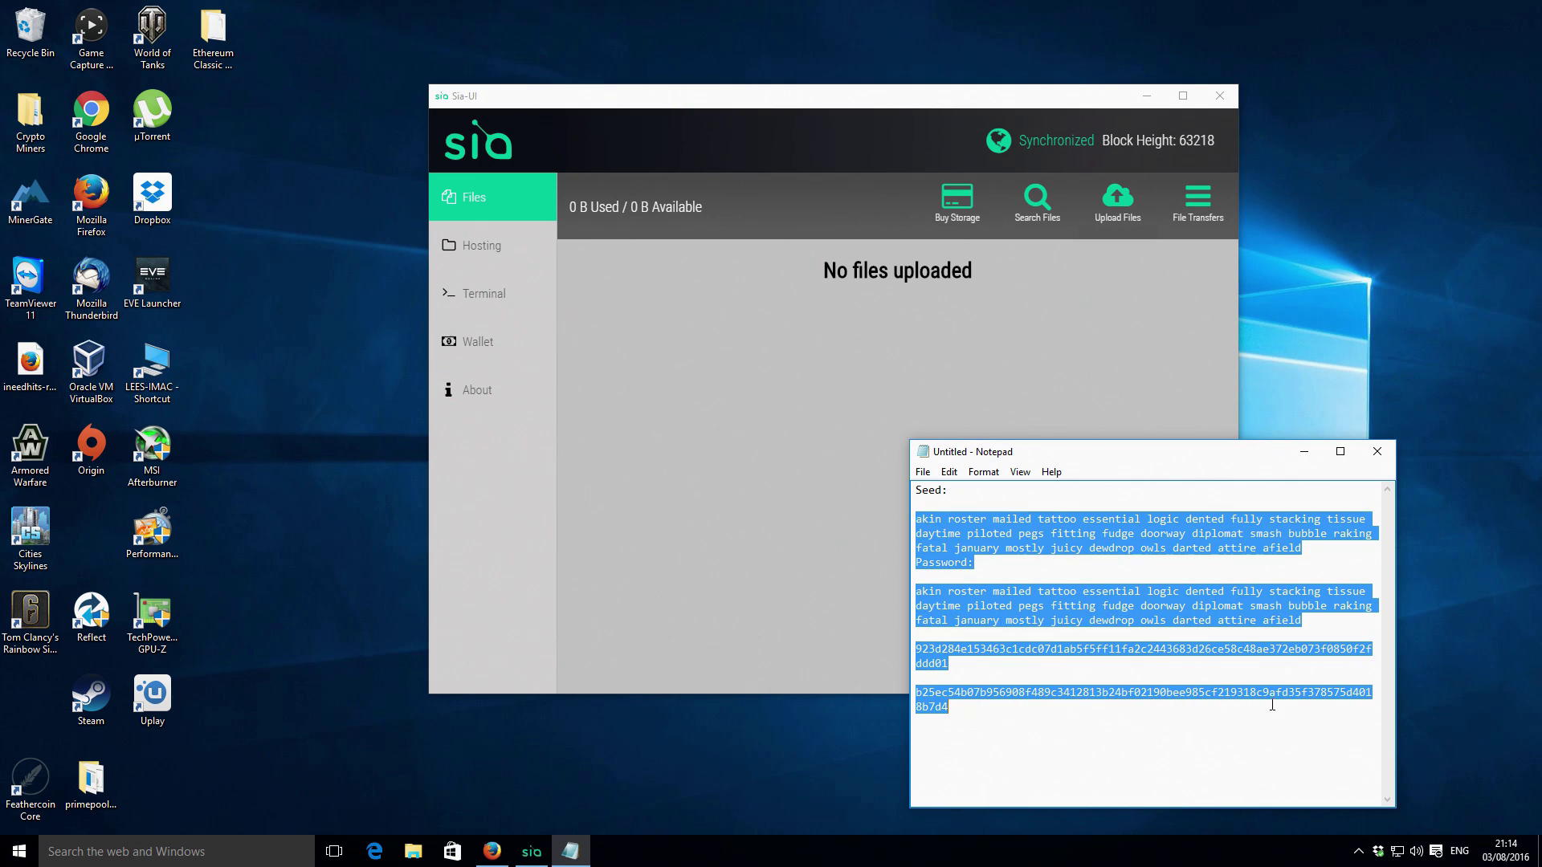
{"action": "left_click", "coordinate": [1076, 533]}
{"action": "left_click_drag", "start_coordinate": [921, 519], "coordinate": [1181, 663]}
{"action": "left_click", "coordinate": [1271, 708]}
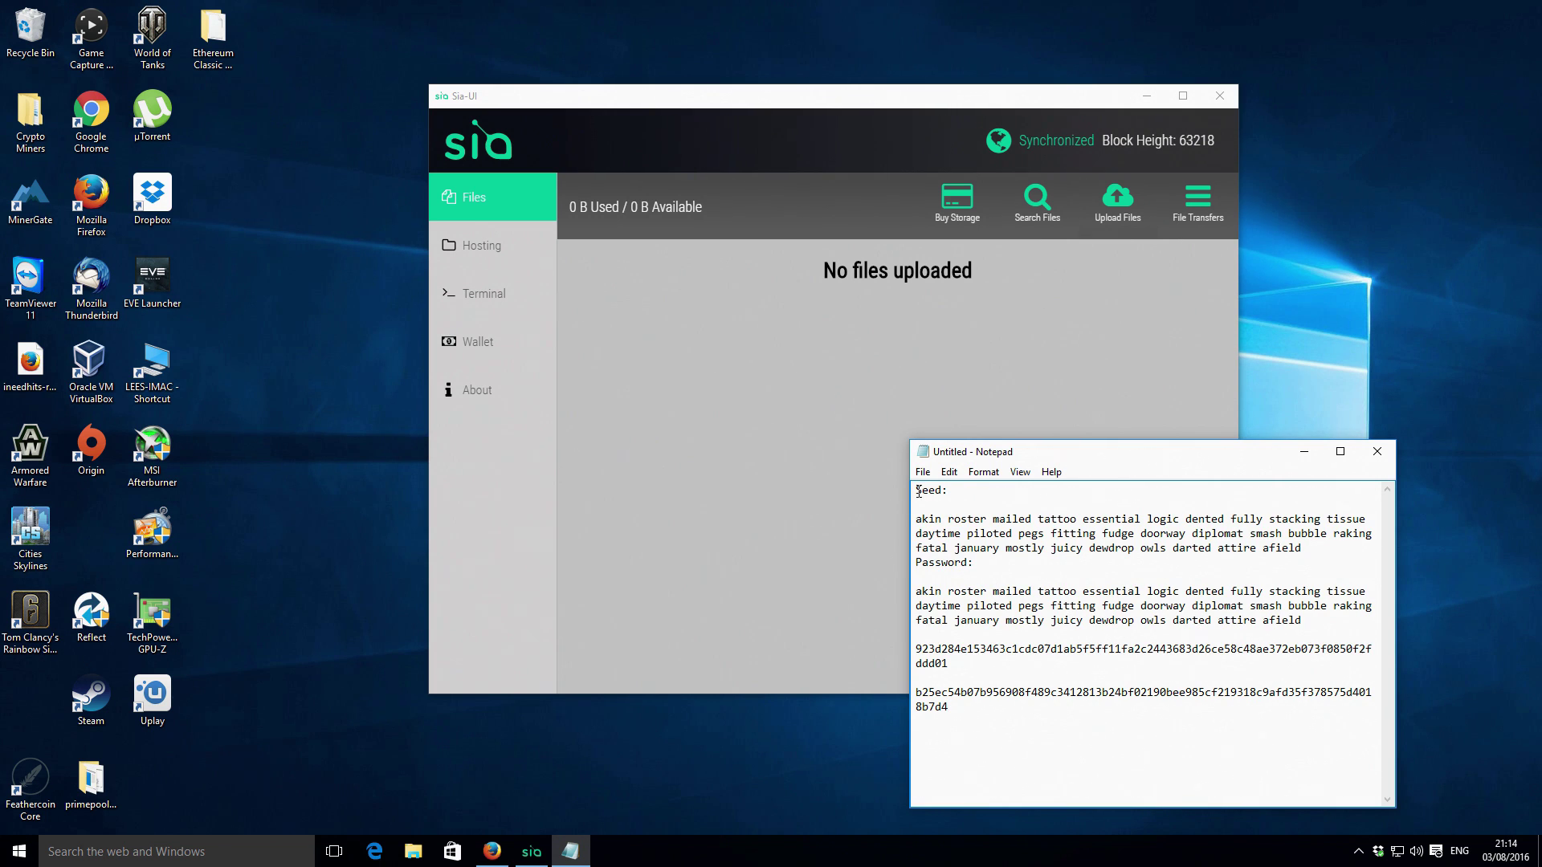
{"action": "left_click_drag", "start_coordinate": [918, 491], "coordinate": [1015, 722]}
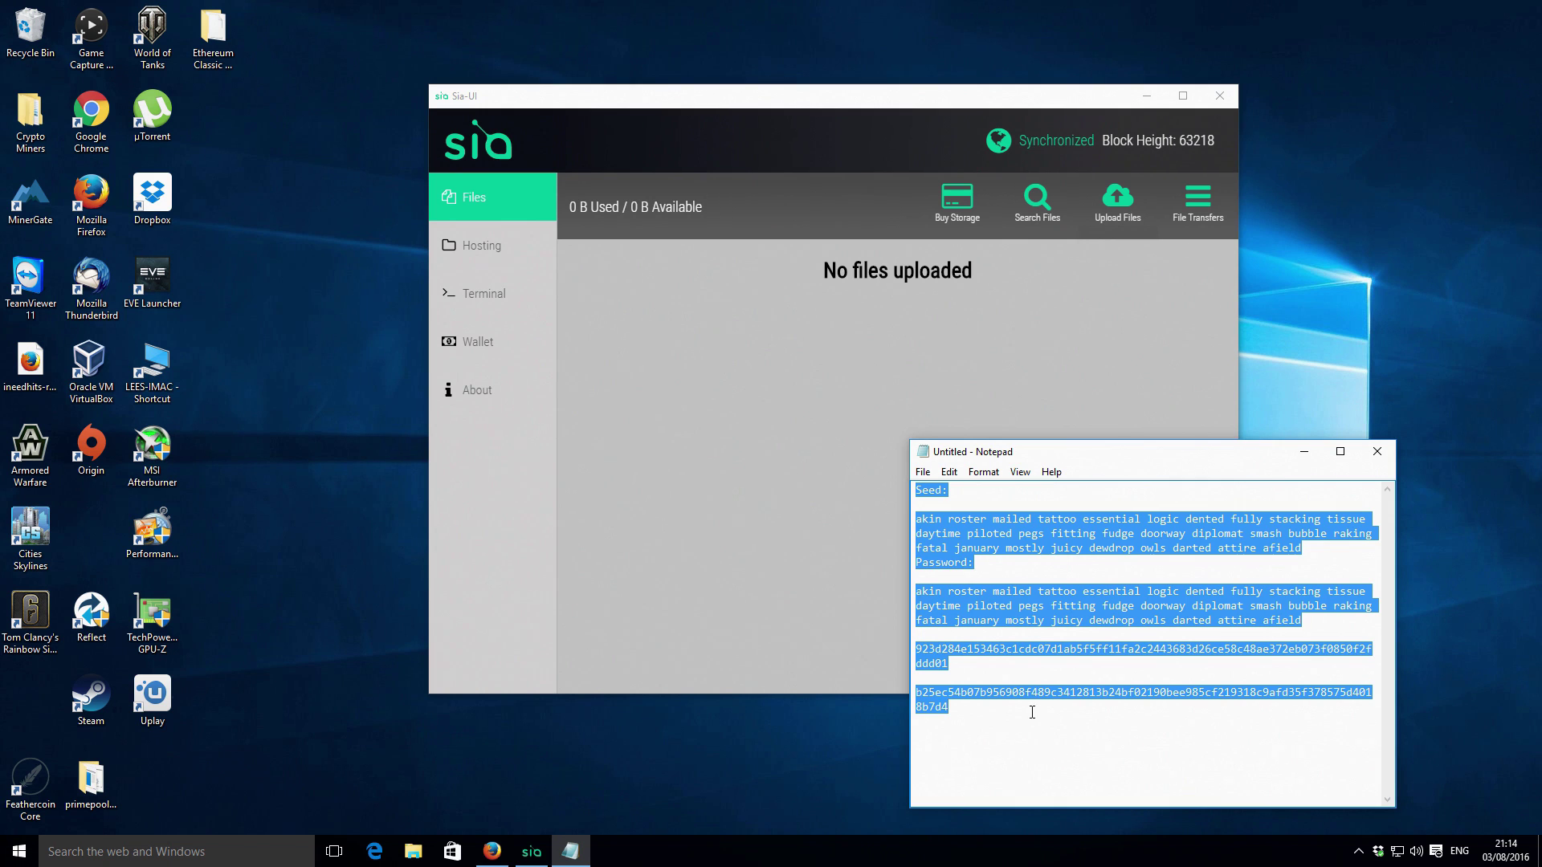
{"action": "left_click", "coordinate": [1036, 705]}
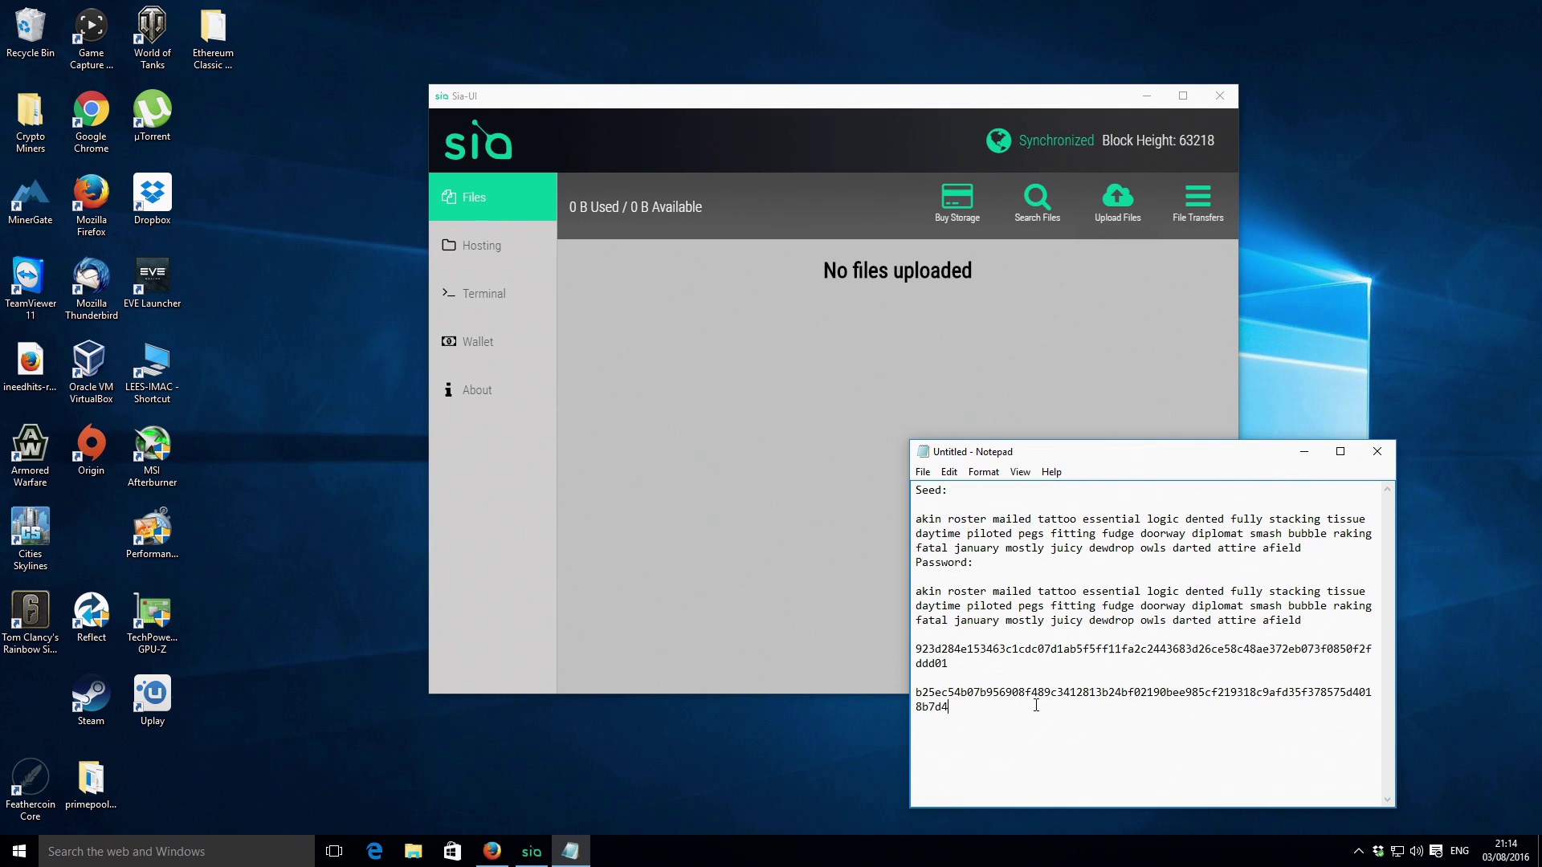